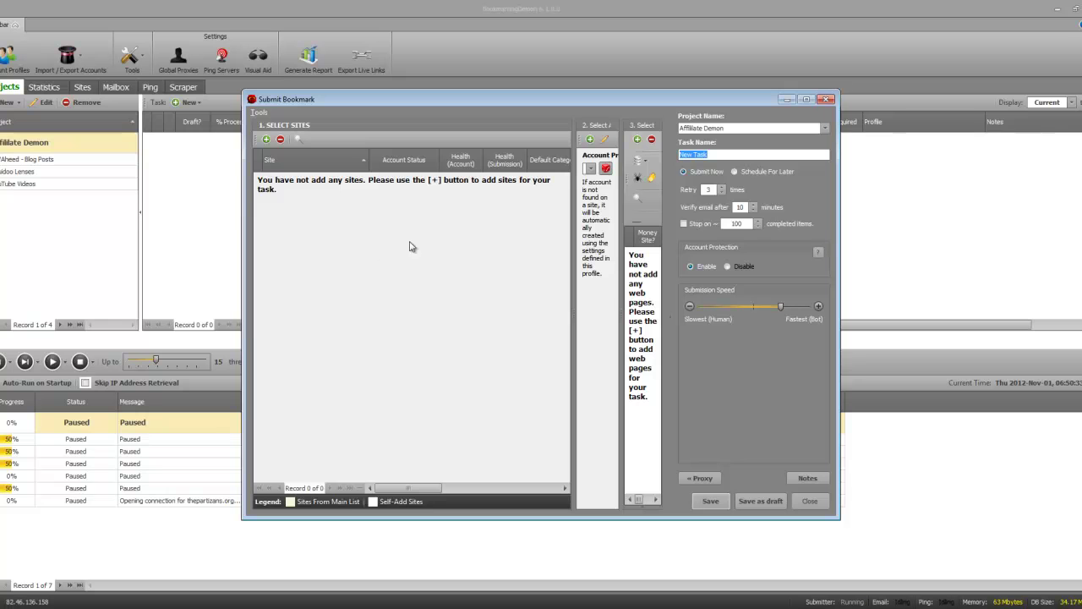
Maximize the Submit Bookmark window and narrow the site list to reveal the other panes.
{"action": "double_click", "coordinate": [408, 99]}
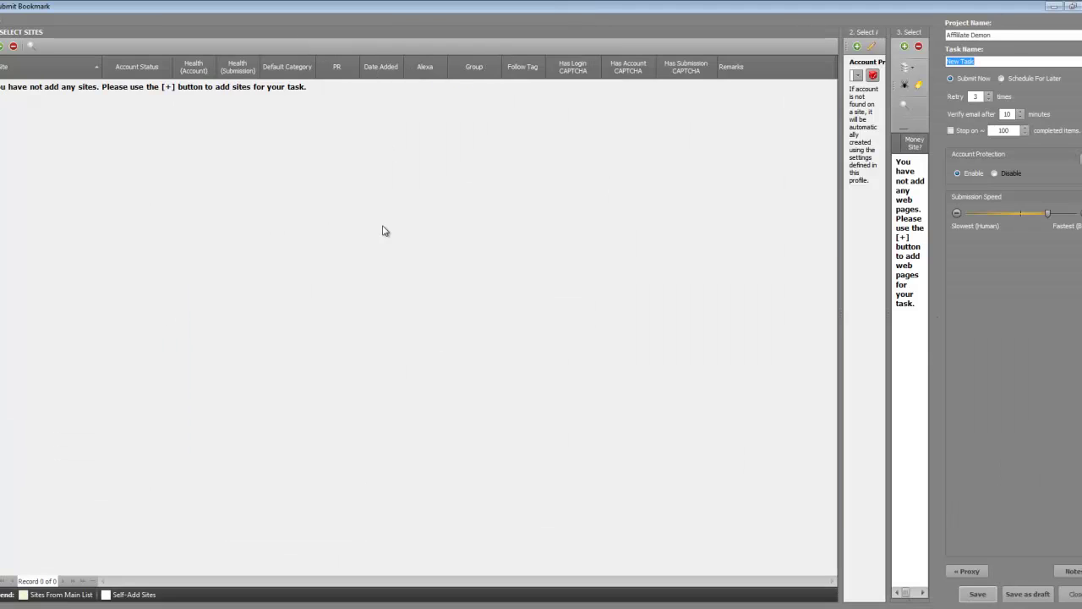
{"action": "left_click_drag", "start_coordinate": [816, 237], "coordinate": [653, 307]}
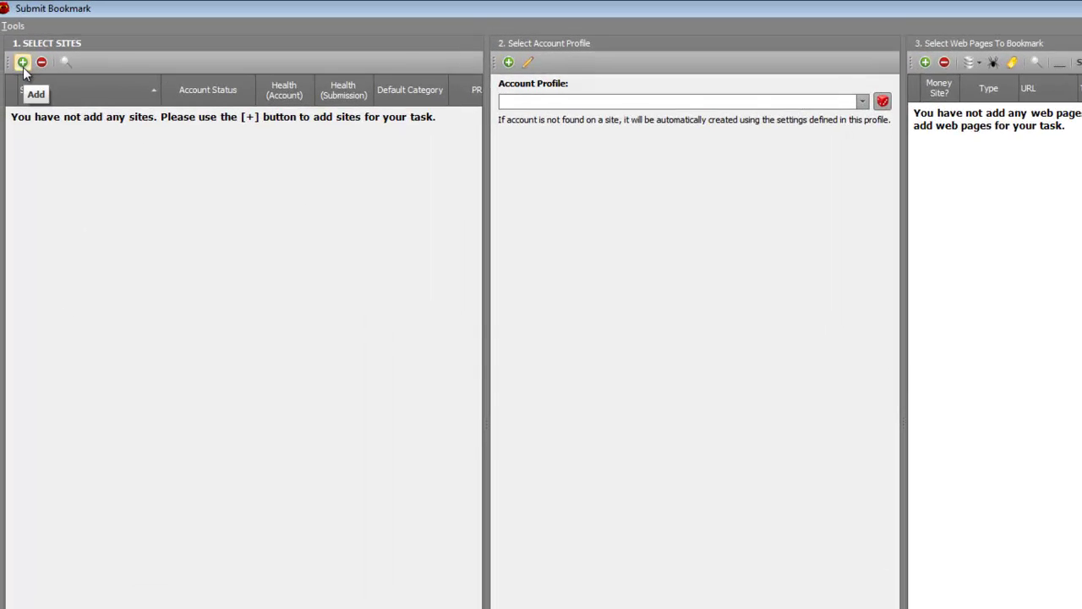
Open the Add Sites list and enter 'internet marketing' as the category filter.
{"action": "left_click", "coordinate": [29, 68]}
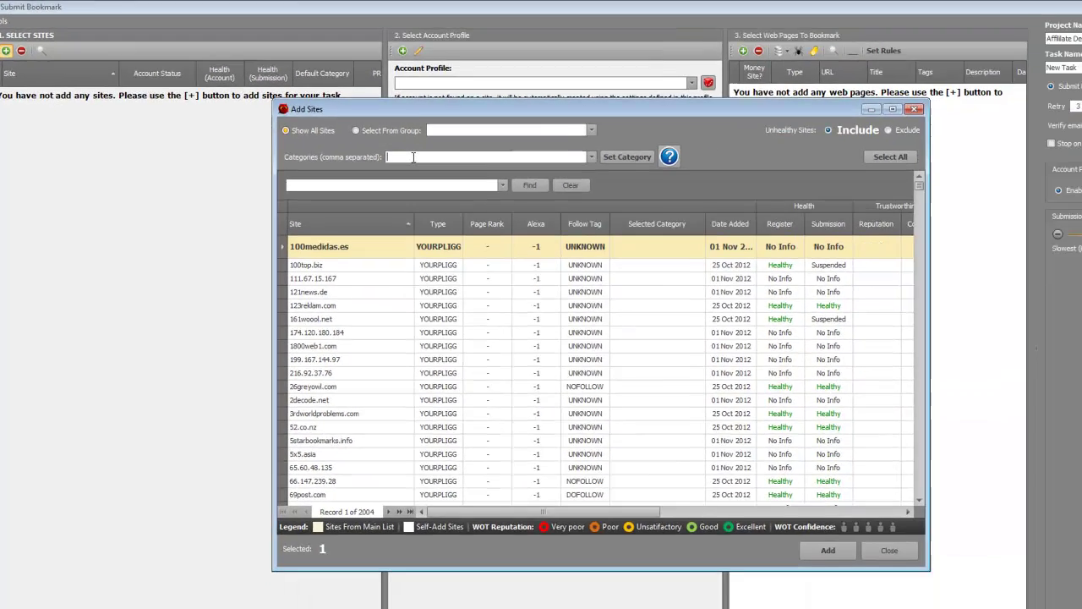
{"action": "type", "text": "internet marketing"}
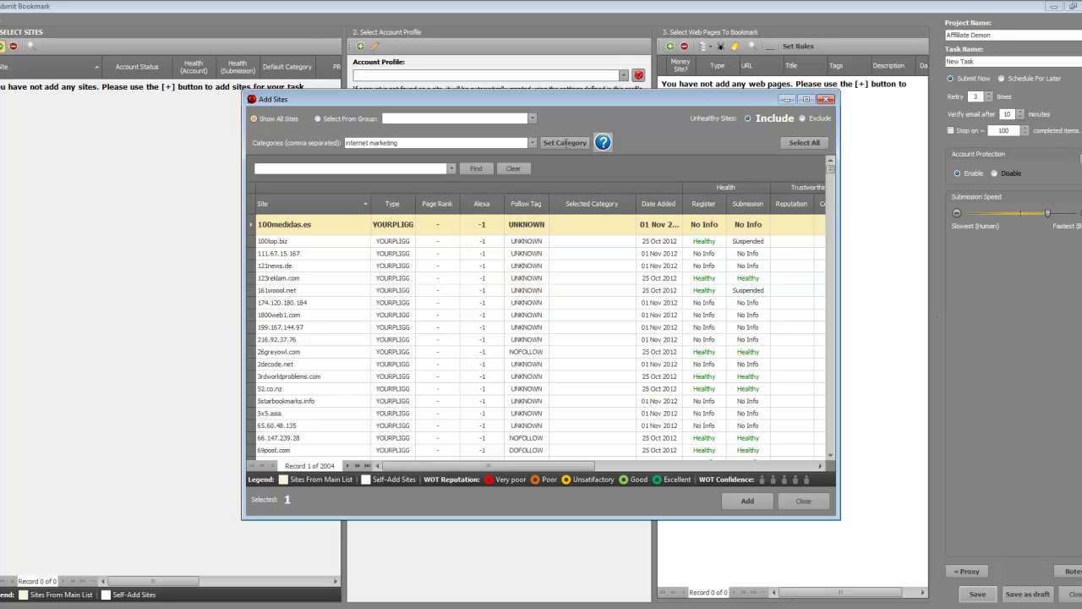
Apply the 'internet marketing' category, widen the Selected Category column and inspect a row's category.
{"action": "left_click", "coordinate": [557, 143]}
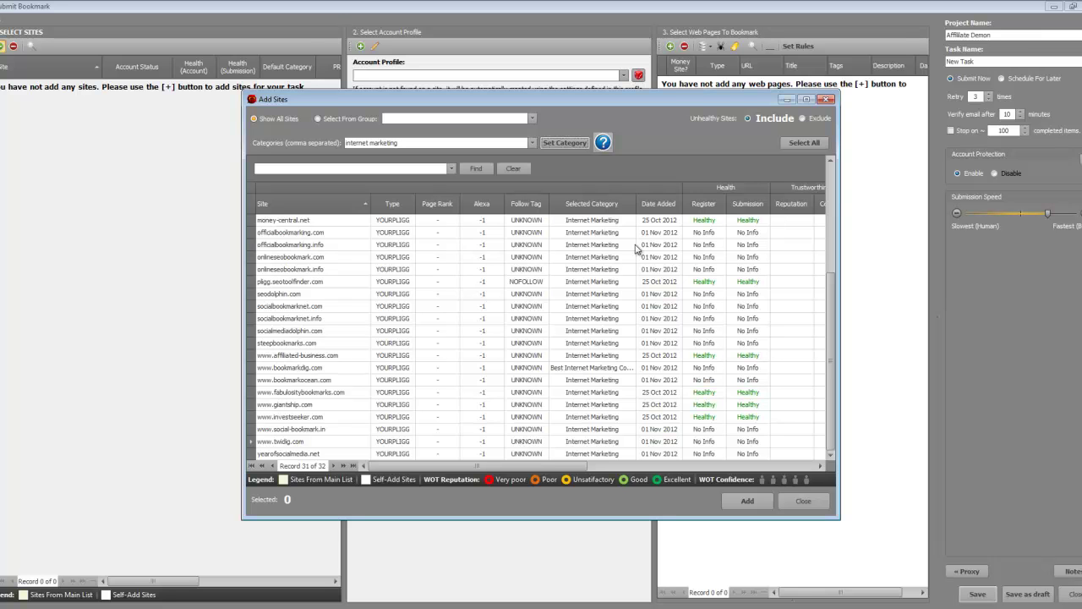
{"action": "left_click_drag", "start_coordinate": [637, 205], "coordinate": [667, 207]}
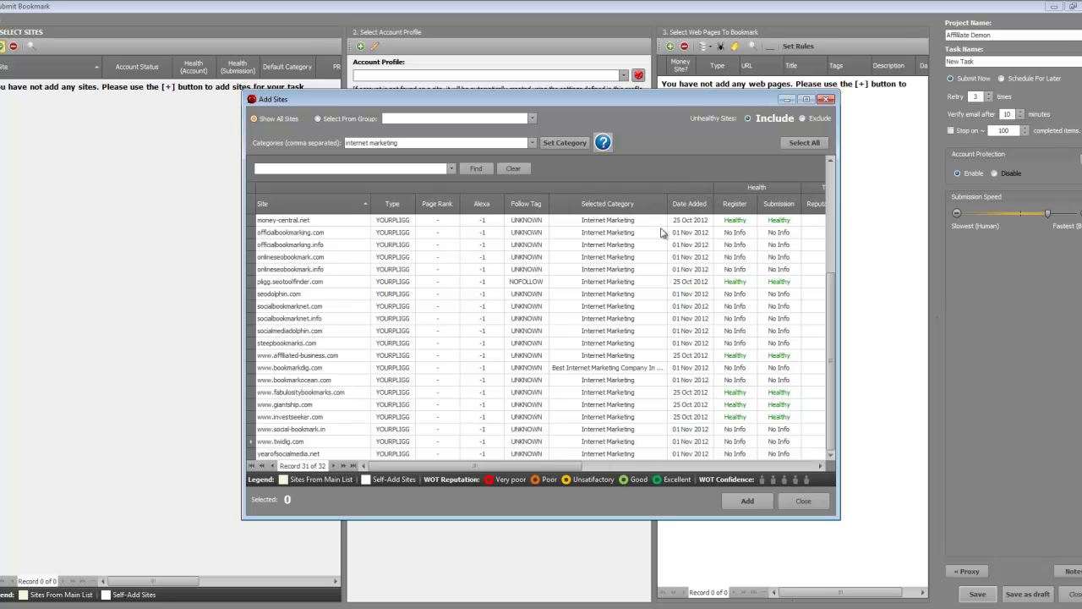
{"action": "left_click", "coordinate": [582, 370]}
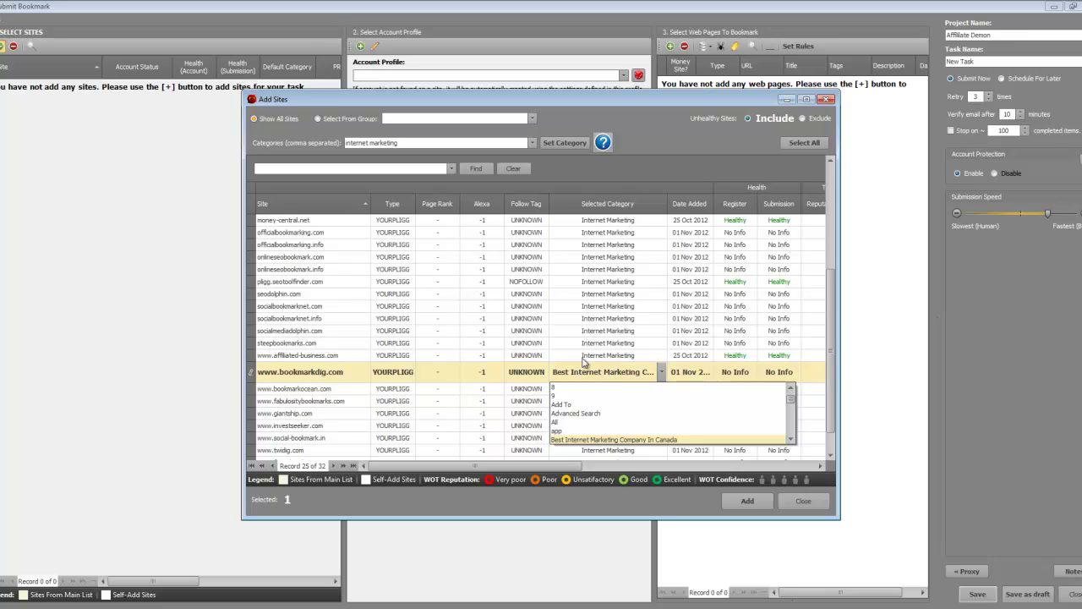
{"action": "scroll", "coordinate": [835, 338], "scroll_direction": "down", "scroll_amount": 2}
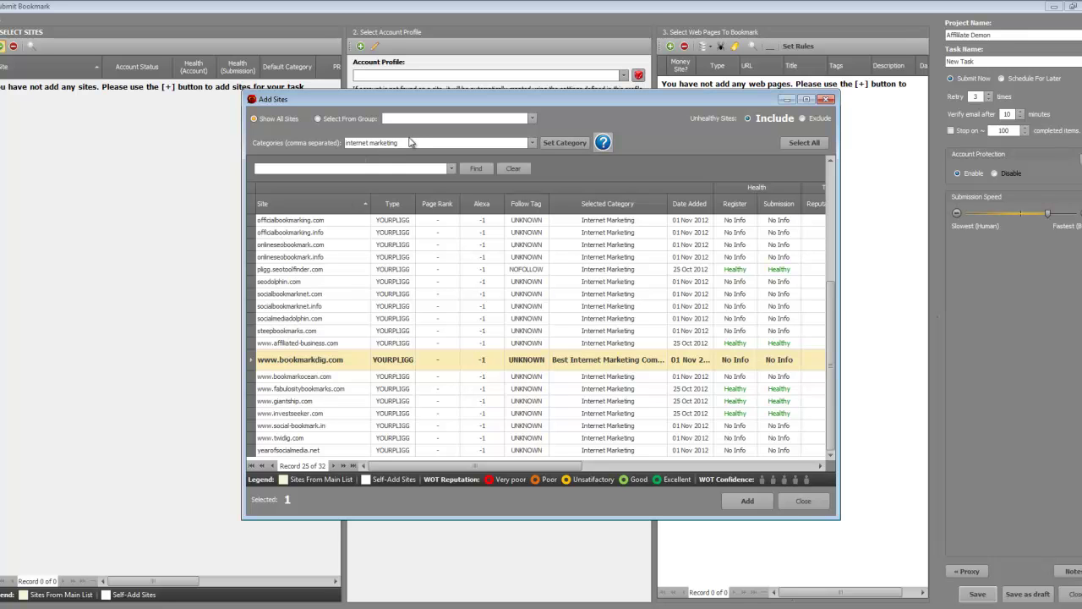
Clear the category filter so all 2004 sites are listed again.
{"action": "left_click", "coordinate": [322, 148]}
{"action": "key", "text": "BackSpace"}
{"action": "left_click", "coordinate": [567, 144]}
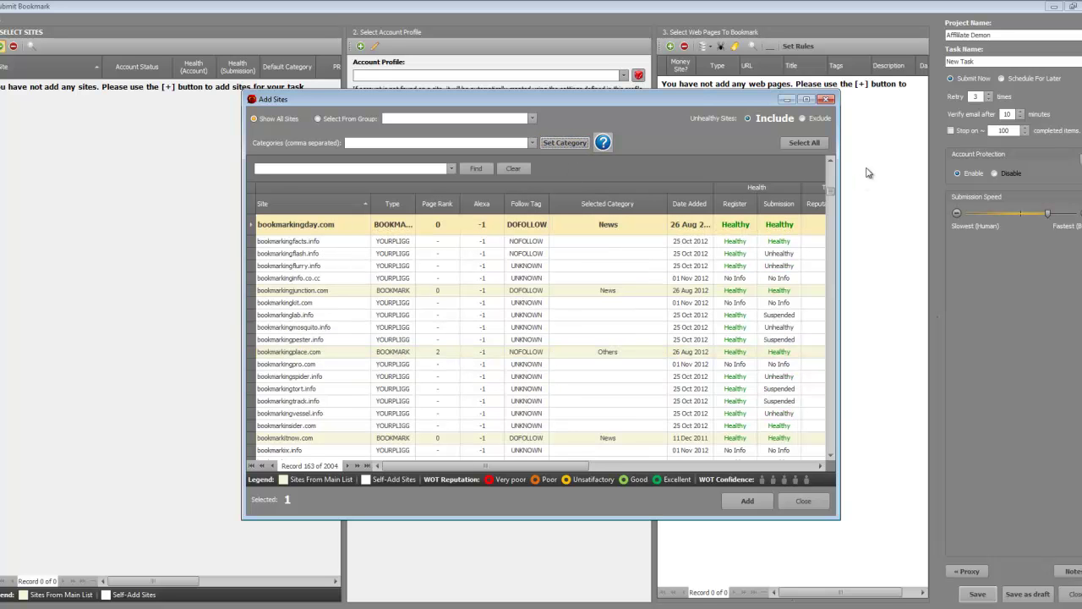
Select all 2004 sites and add them to the task.
{"action": "left_click", "coordinate": [807, 143]}
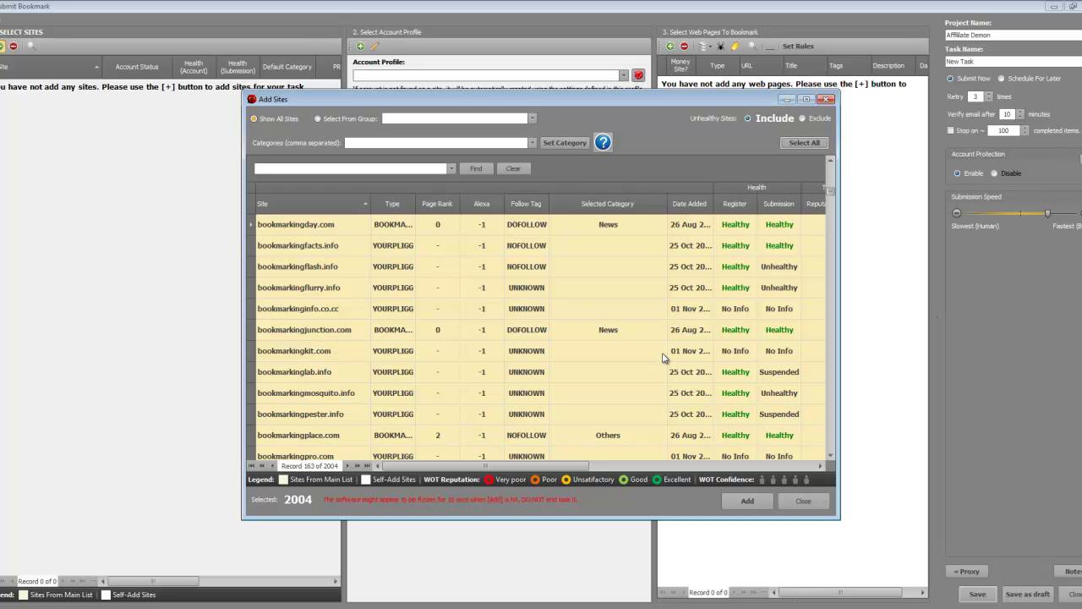
{"action": "left_click", "coordinate": [740, 502]}
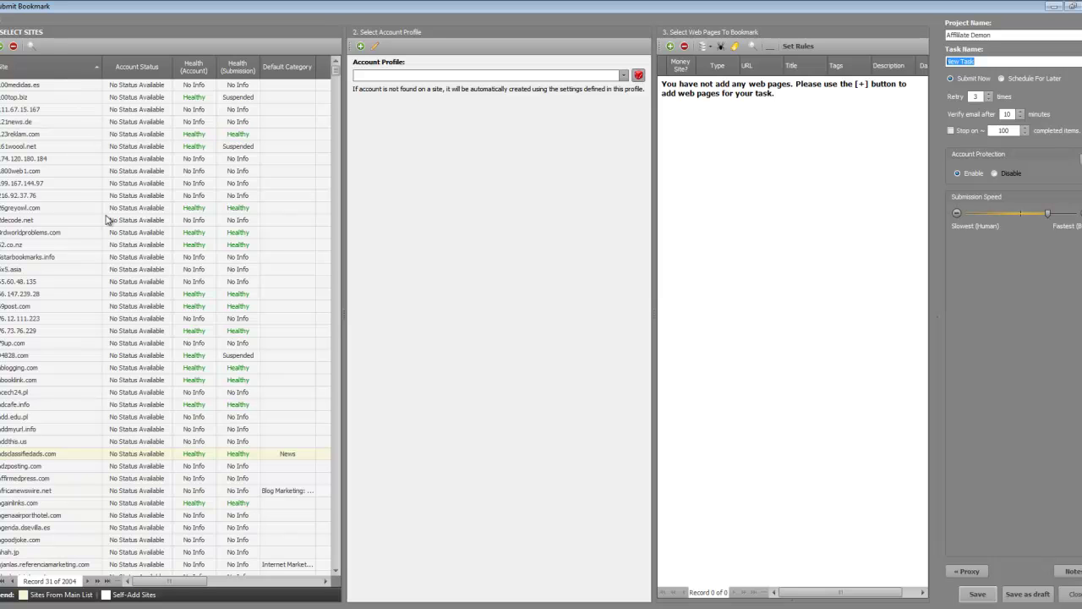
Expand the Select Account Profile pane and check the profile list without choosing one.
{"action": "left_click_drag", "start_coordinate": [334, 72], "coordinate": [336, 72]}
{"action": "left_click", "coordinate": [361, 47]}
{"action": "left_click", "coordinate": [626, 76]}
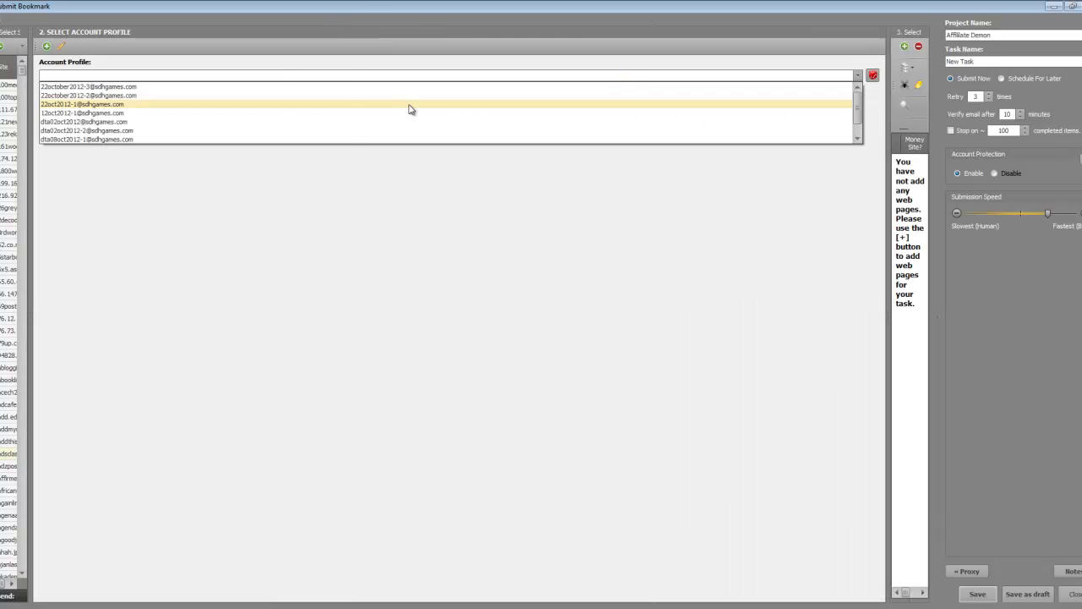
{"action": "left_click", "coordinate": [319, 245]}
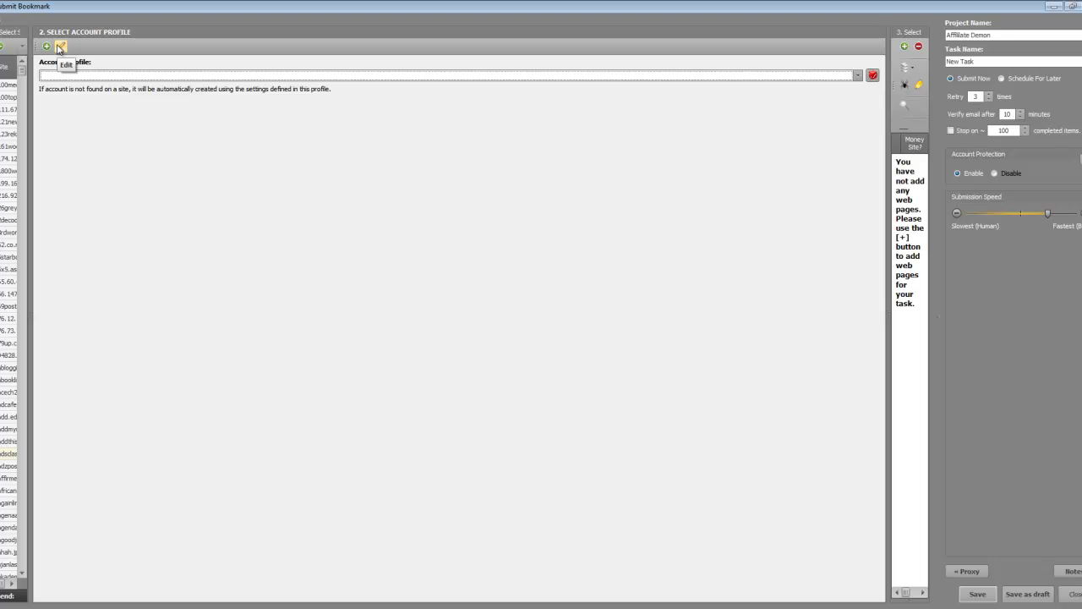
Create a new account profile named 'Affiliate Marketing' and review its pre-filled spun usernames.
{"action": "left_click", "coordinate": [47, 48]}
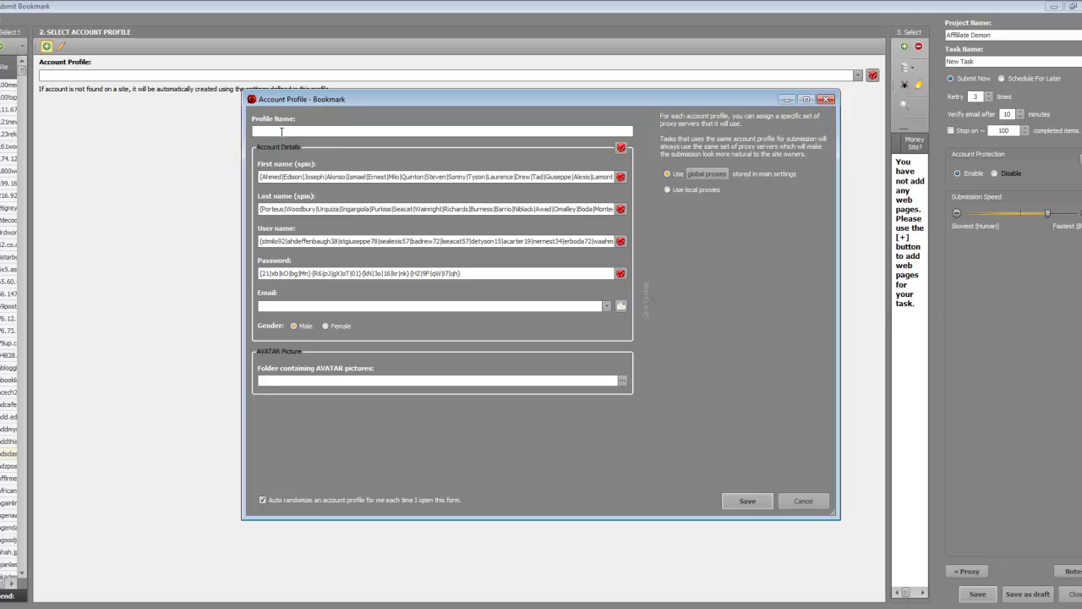
{"action": "type", "text": "Affil"}
{"action": "type", "text": "iate Market"}
{"action": "type", "text": "gin"}
{"action": "type", "text": "ing"}
{"action": "left_click_drag", "start_coordinate": [294, 240], "coordinate": [320, 243]}
{"action": "left_click", "coordinate": [320, 243]}
Open the profile's E-mail Settings and review the mail templates, keeping Gmail.com for now.
{"action": "left_click", "coordinate": [621, 306]}
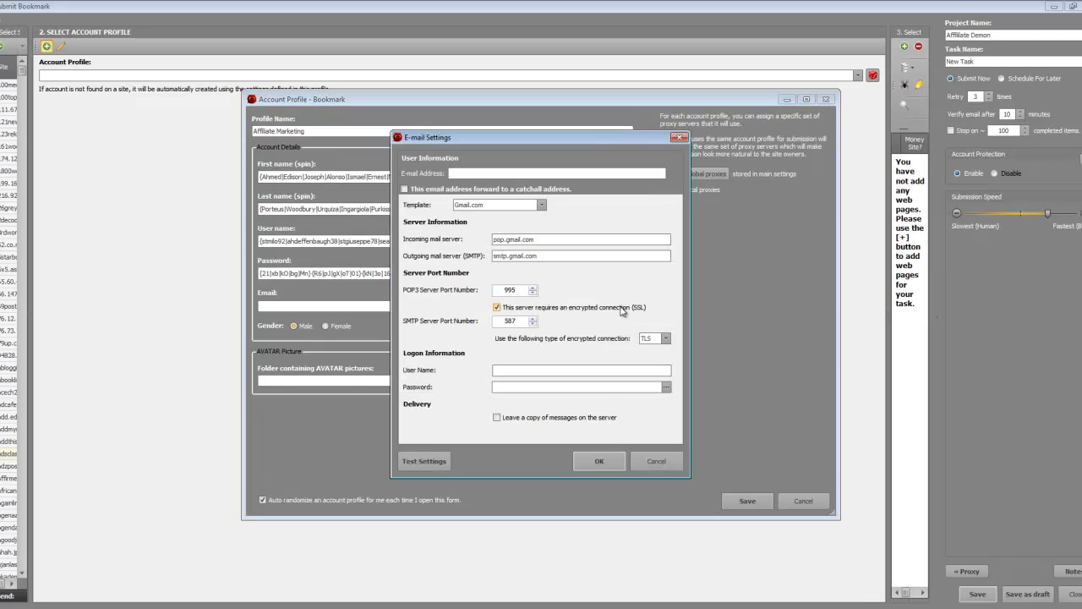
{"action": "left_click_drag", "start_coordinate": [461, 142], "coordinate": [397, 133]}
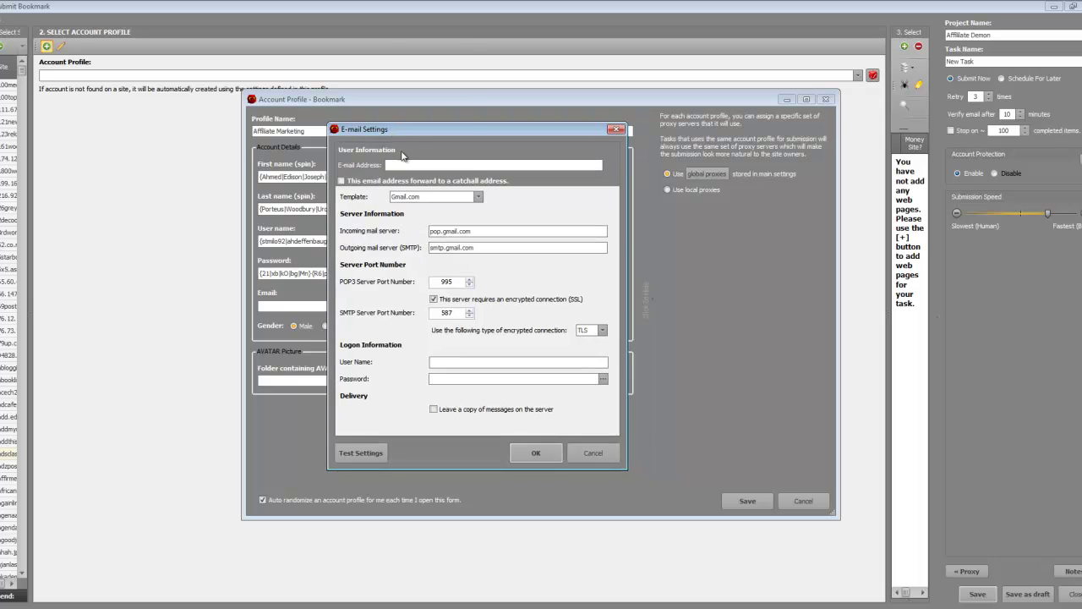
{"action": "left_click", "coordinate": [475, 164]}
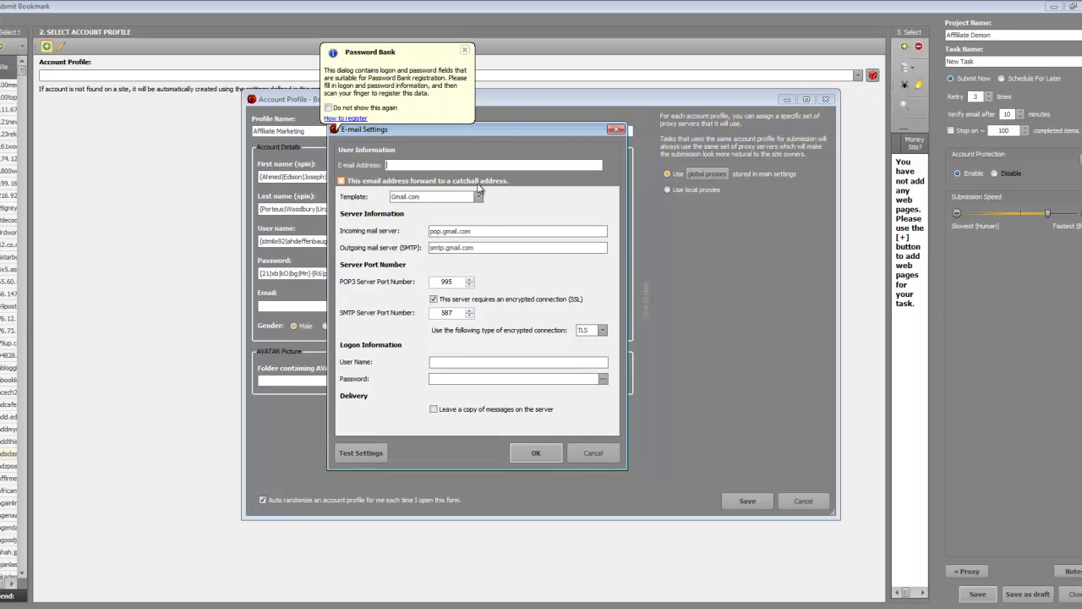
{"action": "left_click", "coordinate": [477, 196]}
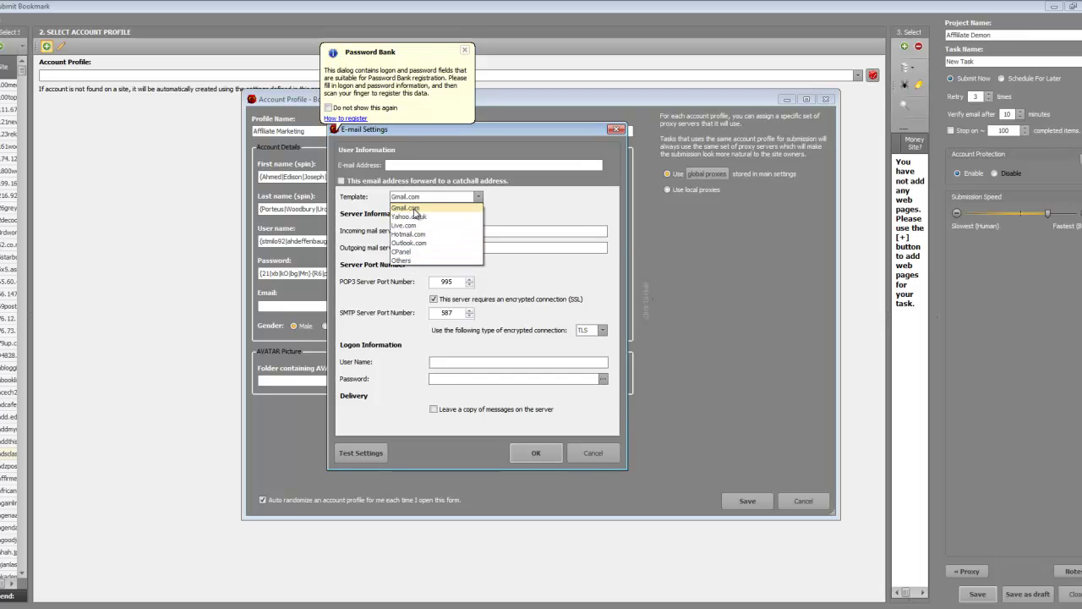
{"action": "left_click", "coordinate": [581, 213]}
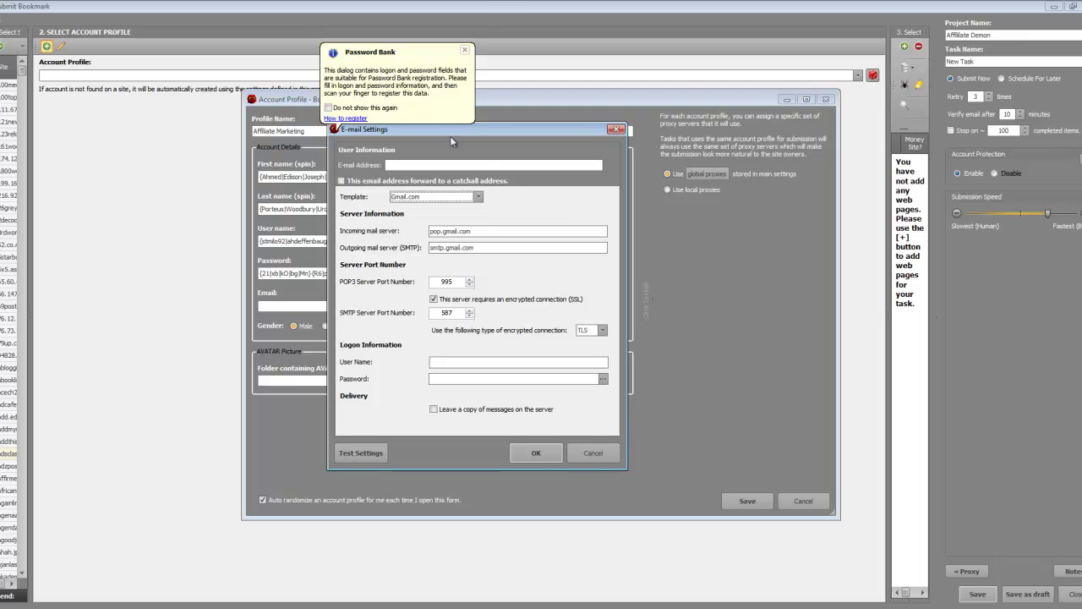
{"action": "left_click", "coordinate": [478, 196]}
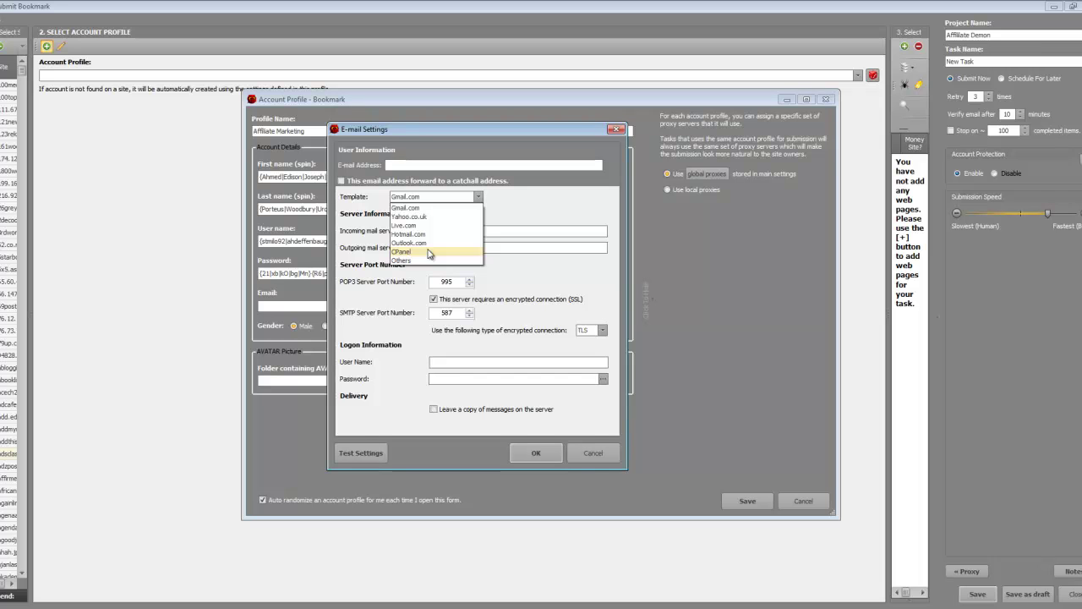
Switch the mail template to CPanel and enter the profile's e-mail address.
{"action": "left_click", "coordinate": [429, 252]}
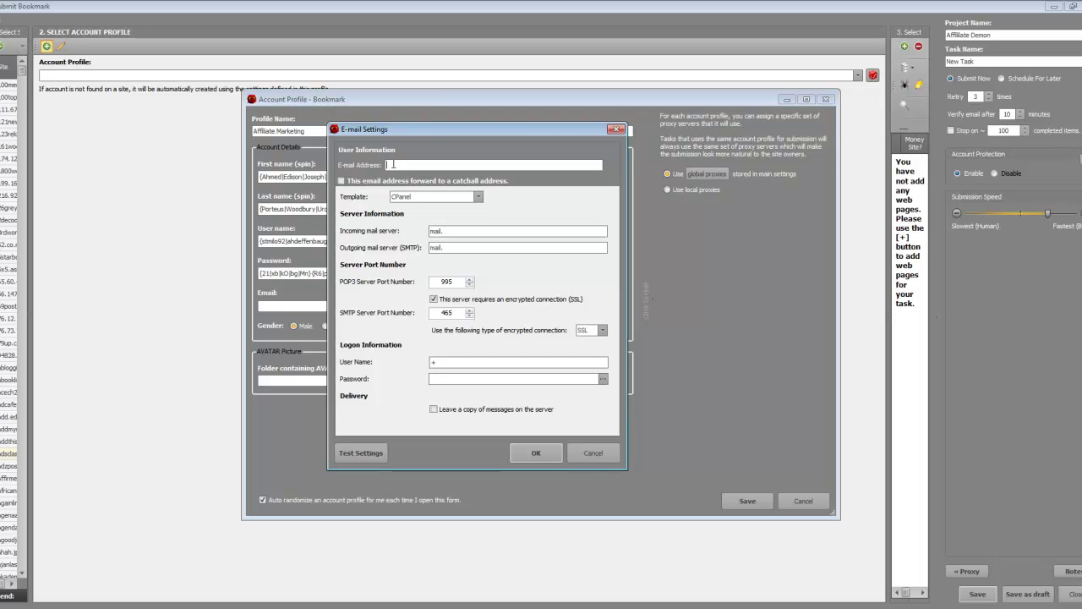
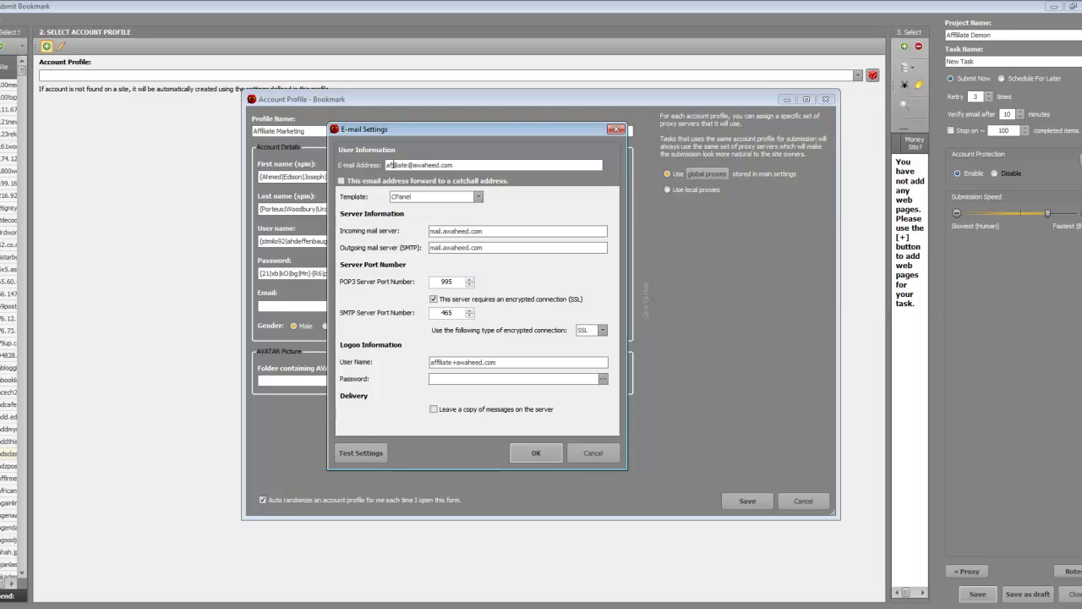
{"action": "double_click", "coordinate": [392, 165]}
{"action": "left_click", "coordinate": [392, 164]}
{"action": "key", "text": "shift+Left"}
{"action": "key", "text": "shift+Left"}
{"action": "key", "text": "shift+Left"}
{"action": "key", "text": "shift+Left"}
{"action": "key", "text": "shift+Left"}
{"action": "key", "text": "shift+Left"}
{"action": "key", "text": "shift+Left"}
{"action": "key", "text": "shift+Left"}
{"action": "key", "text": "shift+Left"}
{"action": "key", "text": "shift+Left"}
{"action": "key", "text": "shift+Left"}
{"action": "double_click", "coordinate": [406, 165]}
{"action": "left_click", "coordinate": [480, 165]}
Confirm CPanel remains selected, check the password field and close the E-mail Settings.
{"action": "left_click", "coordinate": [433, 199]}
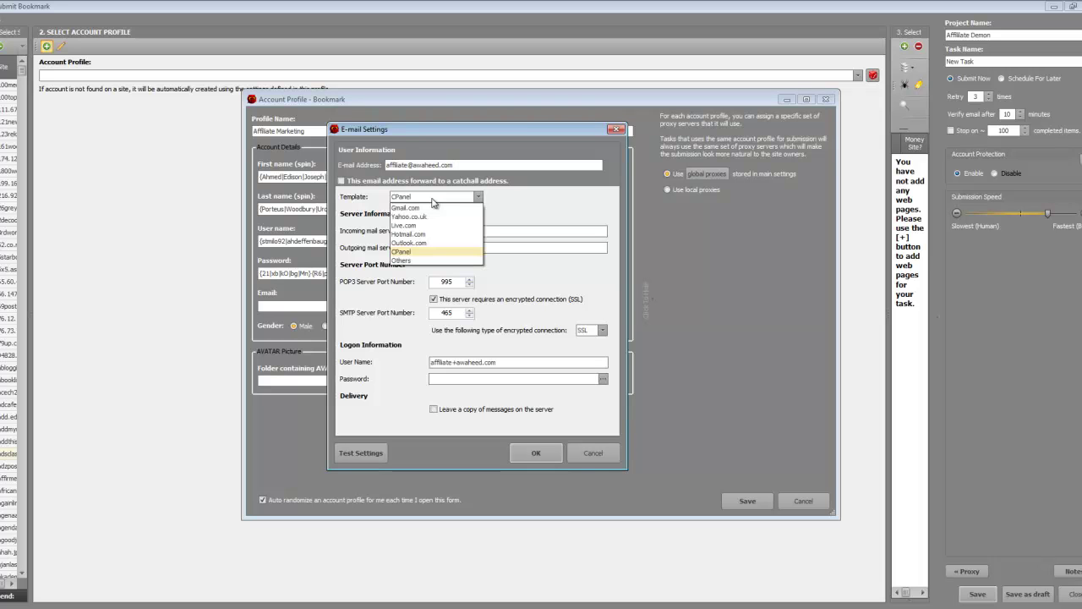
{"action": "left_click", "coordinate": [525, 210]}
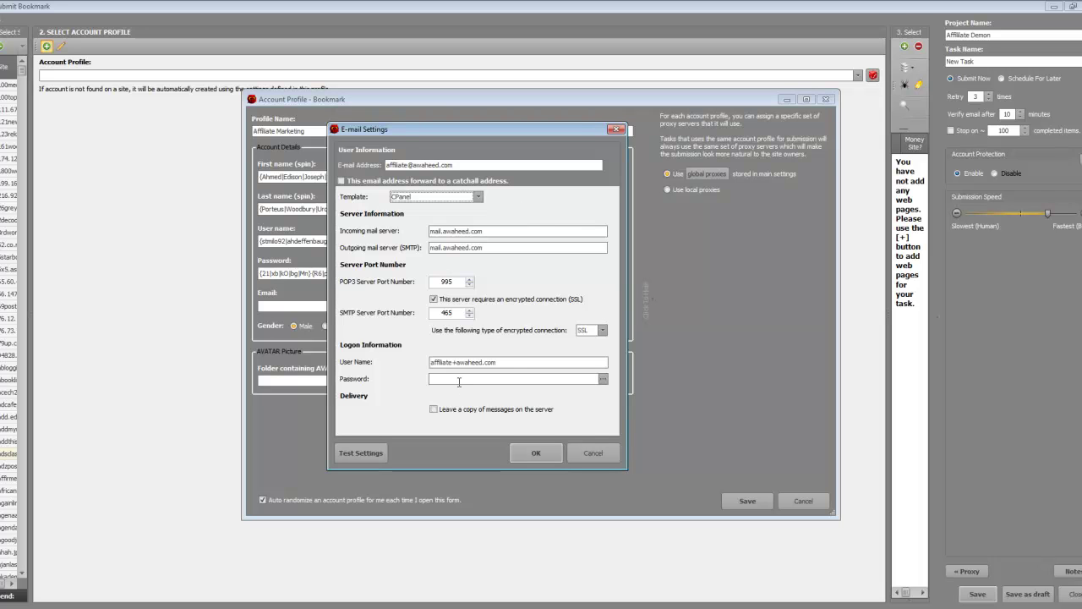
{"action": "left_click", "coordinate": [482, 379]}
{"action": "left_click", "coordinate": [589, 453]}
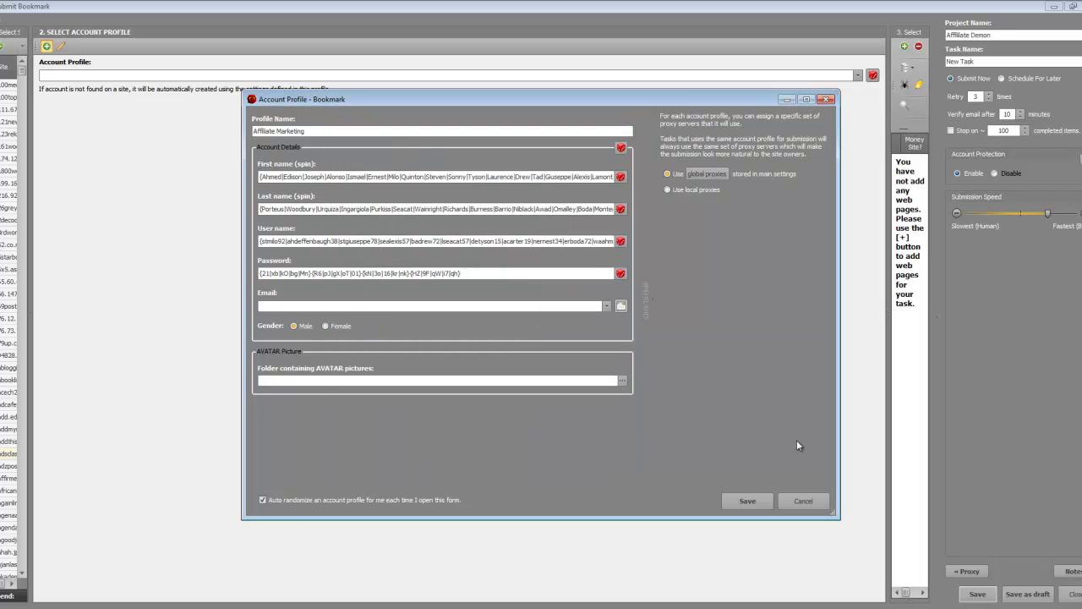
Discard the new account profile and widen the Select Web Pages To Bookmark pane.
{"action": "left_click", "coordinate": [803, 501]}
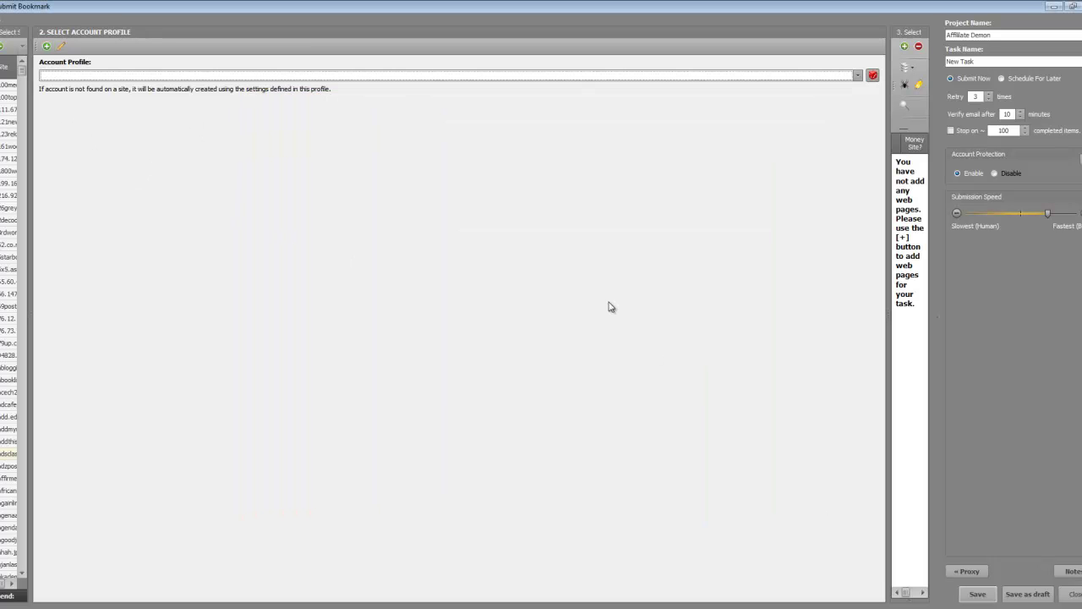
{"action": "left_click_drag", "start_coordinate": [889, 329], "coordinate": [126, 299]}
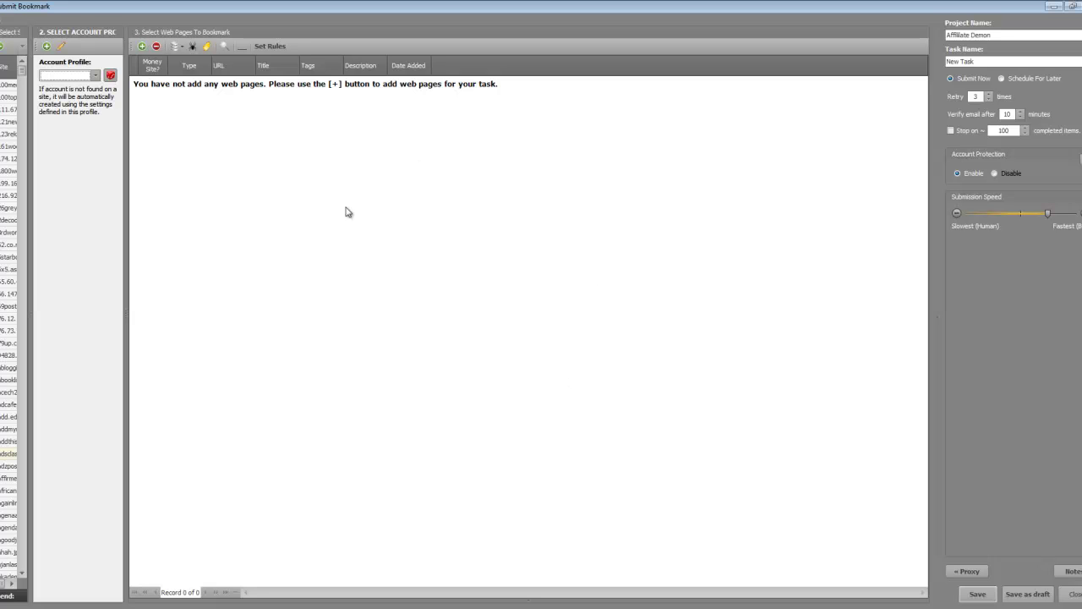
{"action": "left_click", "coordinate": [142, 46]}
{"action": "left_click", "coordinate": [304, 224]}
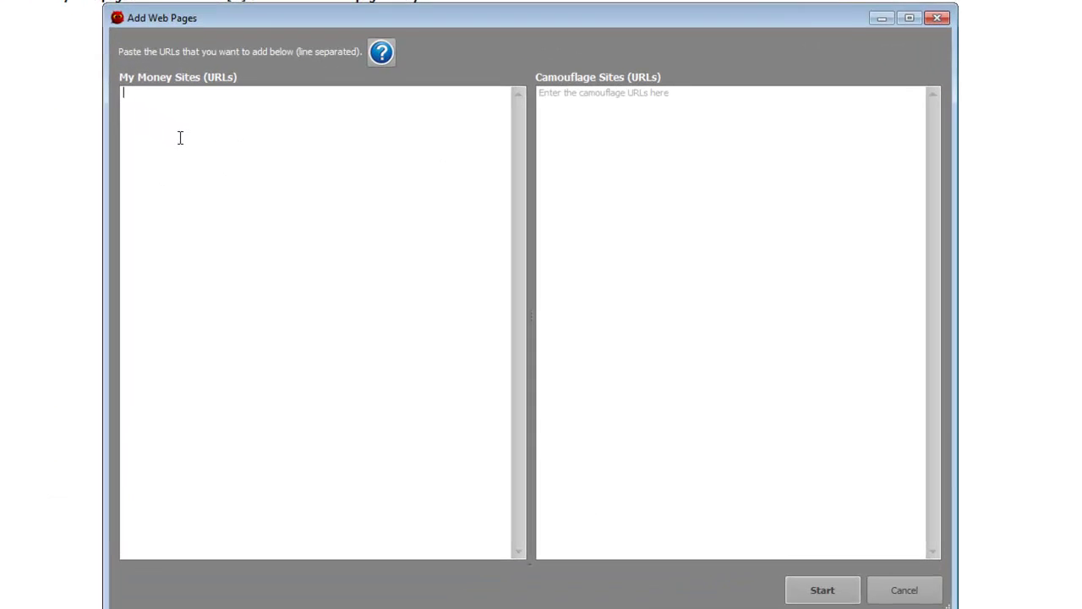
{"action": "type", "text": "http://ww"}
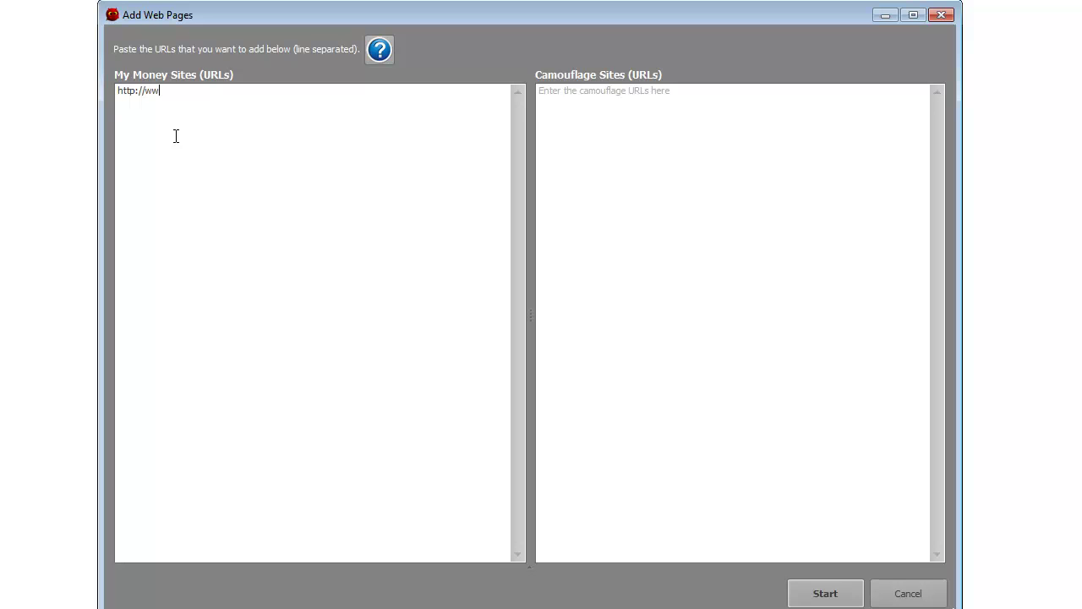
{"action": "type", "text": "w.affiliate.com"}
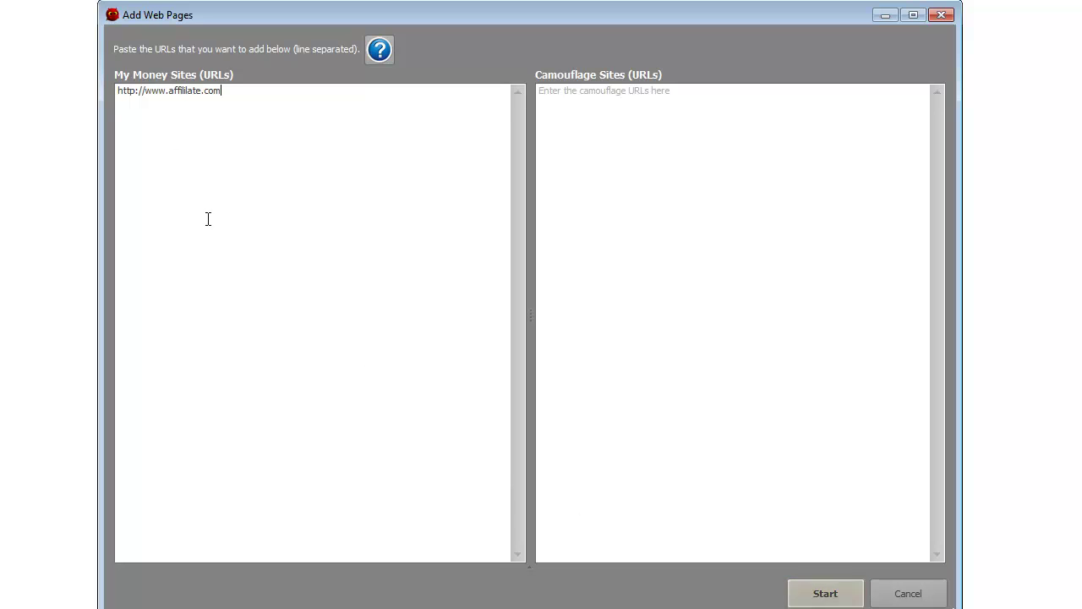
{"action": "left_click_drag", "start_coordinate": [273, 177], "coordinate": [65, 107]}
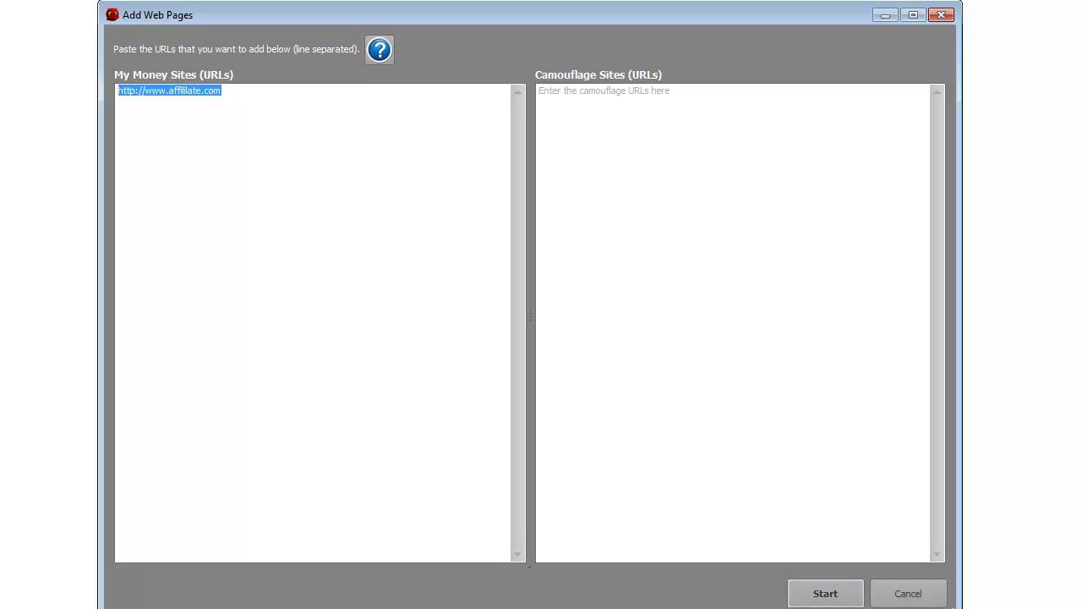
{"action": "key", "text": "alt+Tab"}
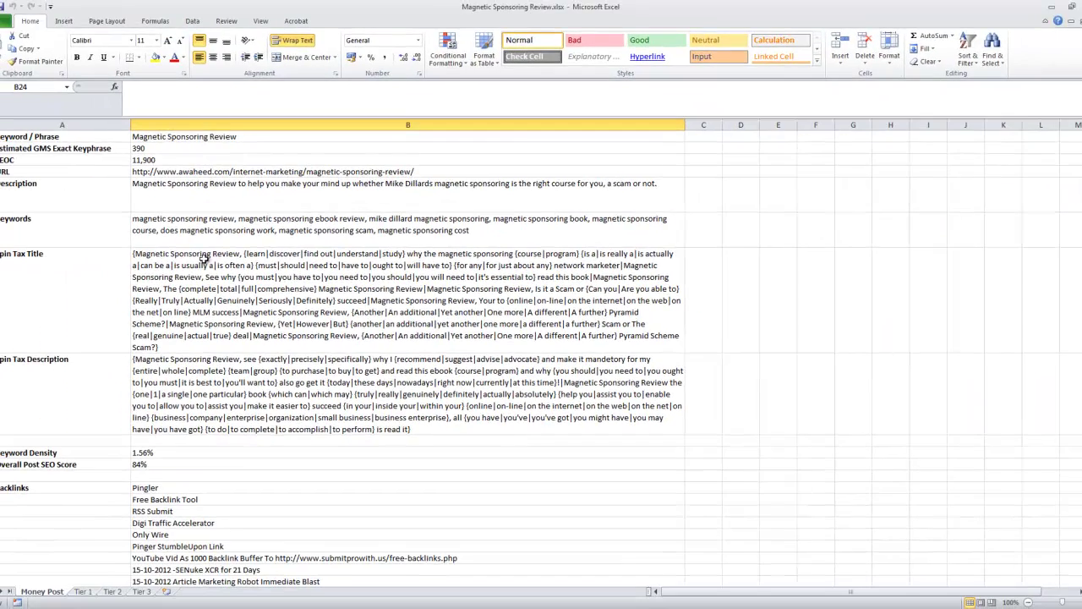
Copy the magnetic-sponsoring-review URL from Excel cell B4.
{"action": "left_click", "coordinate": [172, 172]}
{"action": "key", "text": "ctrl+c"}
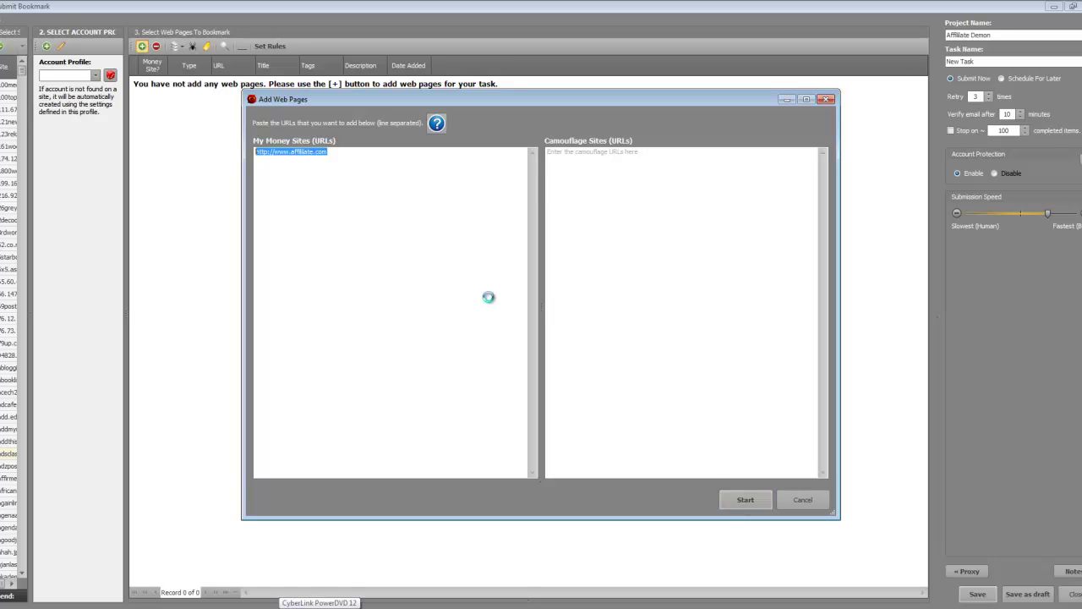
Paste the review URL over the placeholder and add it to the task as a money-site page.
{"action": "key", "text": "ctrl+v"}
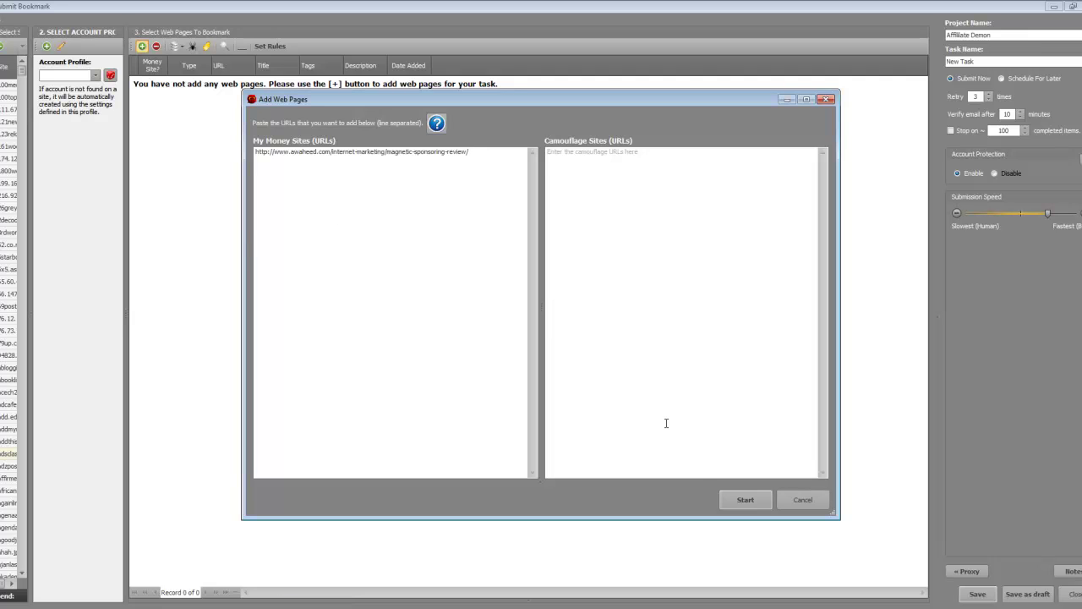
{"action": "left_click", "coordinate": [745, 502]}
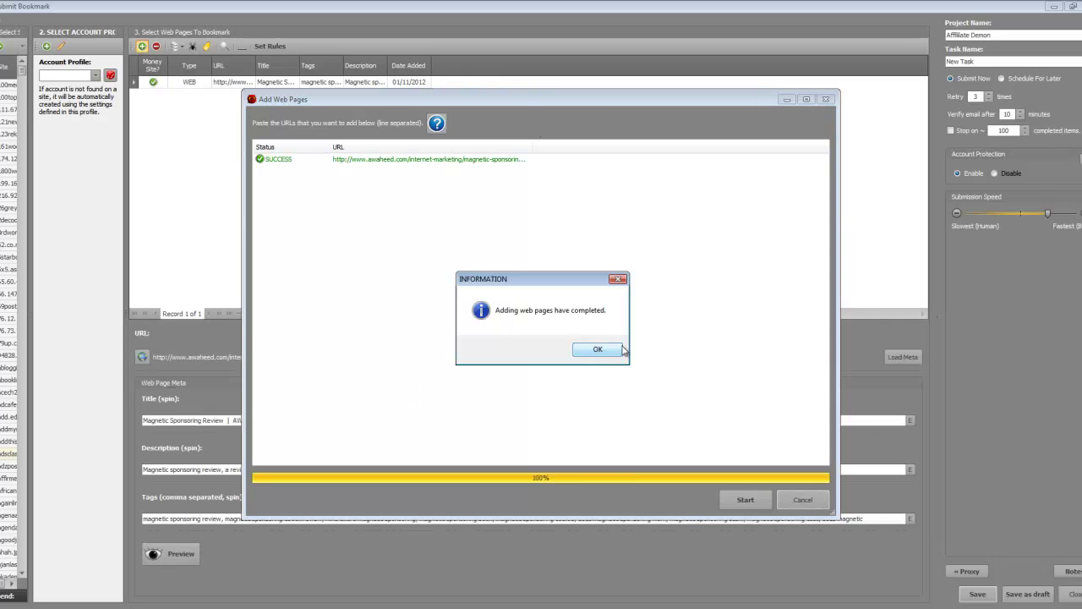
{"action": "left_click", "coordinate": [609, 350]}
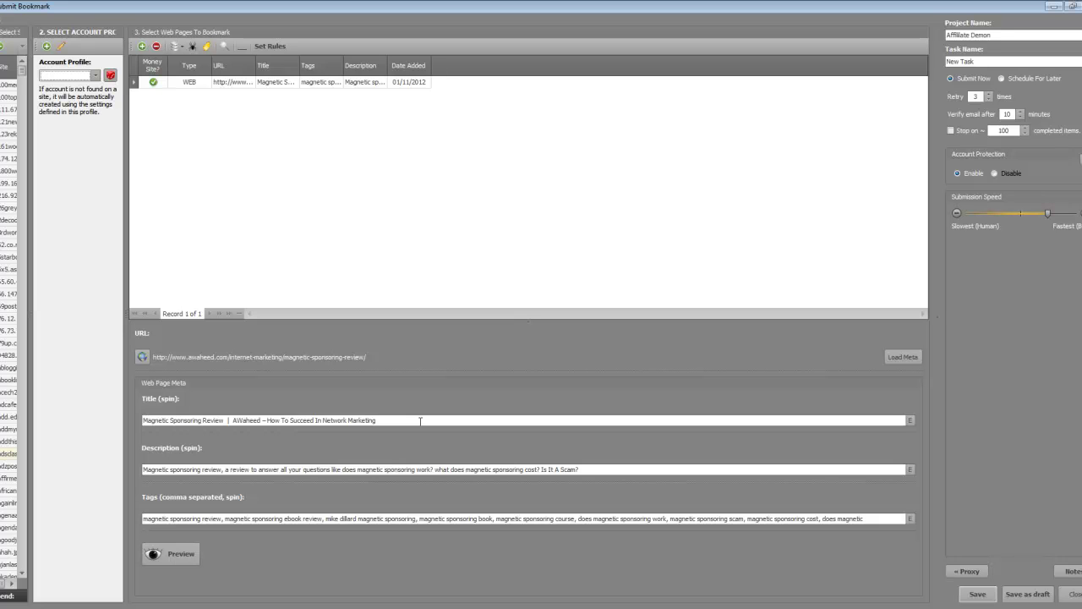
Restore the Submit Bookmark window, move it aside, and show the desktop.
{"action": "double_click", "coordinate": [328, 7]}
{"action": "left_click_drag", "start_coordinate": [353, 138], "coordinate": [0, 83]}
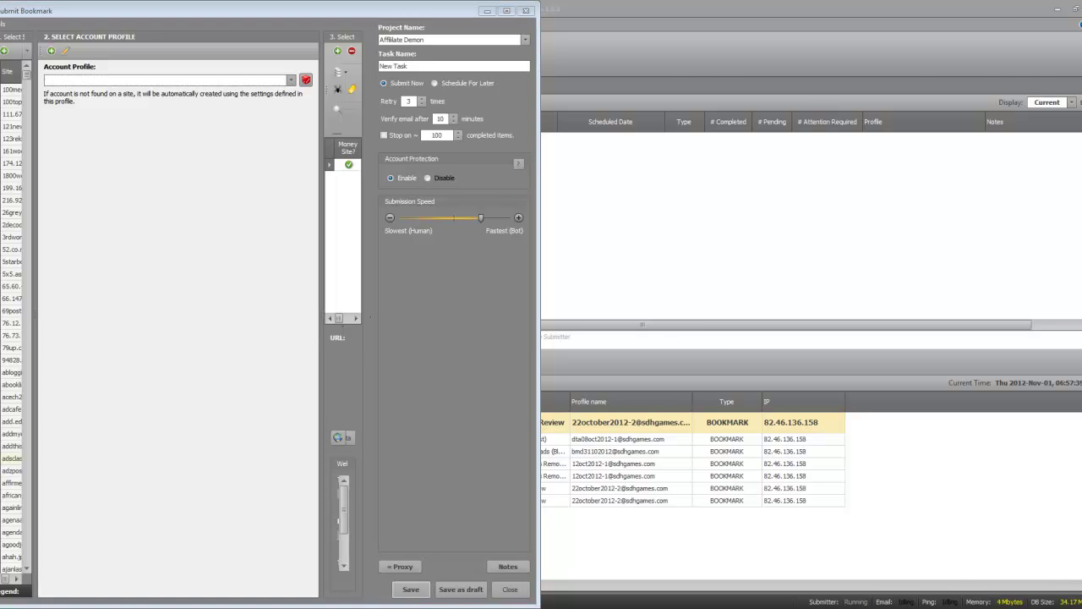
{"action": "key", "text": "super+d"}
{"action": "scroll", "coordinate": [865, 160], "scroll_direction": "down", "scroll_amount": 5}
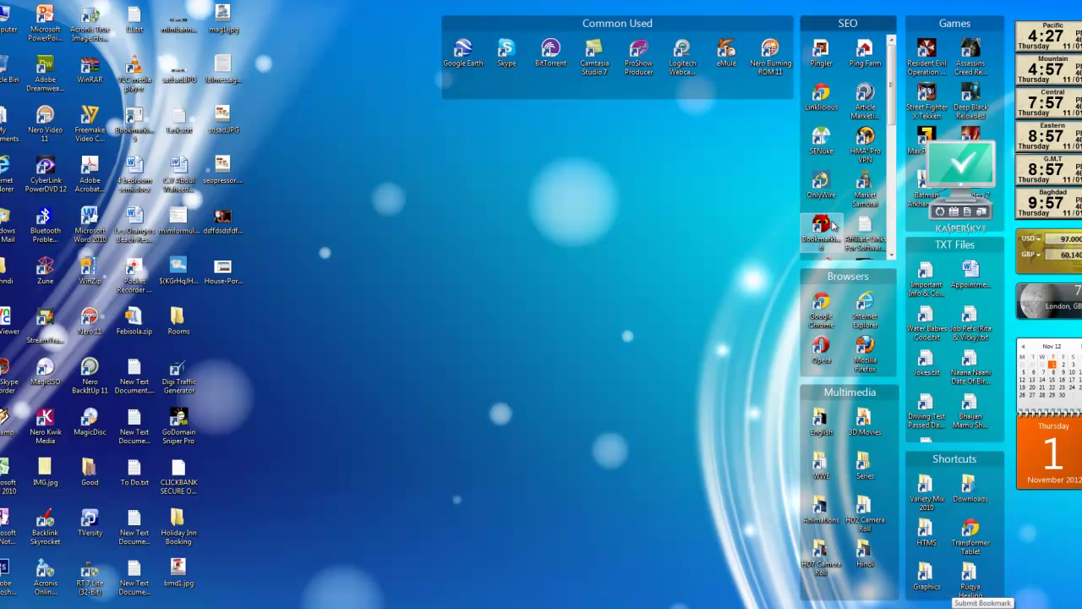
{"action": "scroll", "coordinate": [864, 209], "scroll_direction": "down", "scroll_amount": 4}
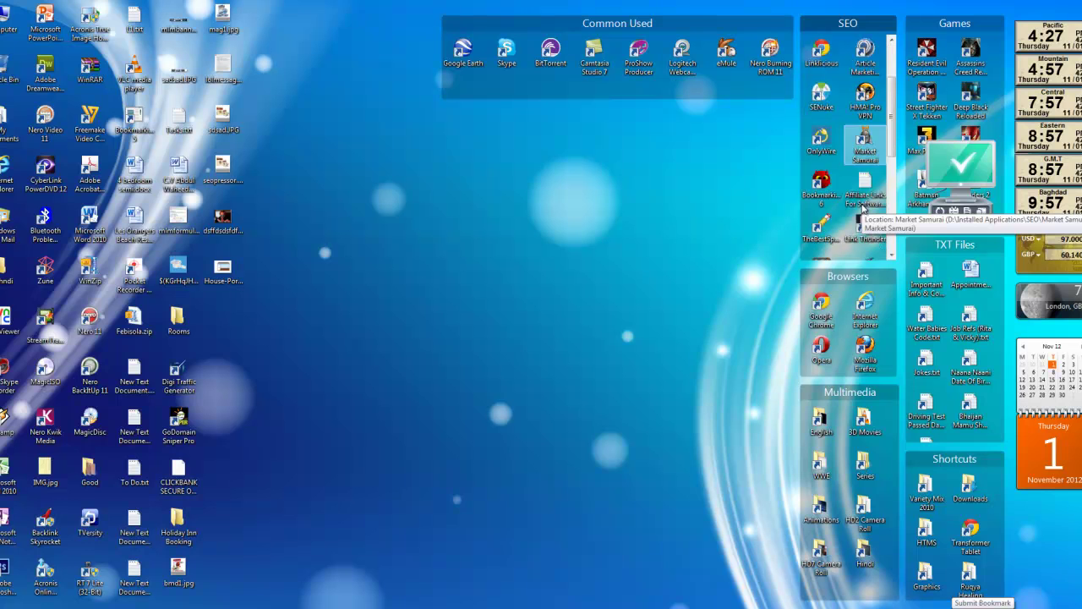
{"action": "scroll", "coordinate": [864, 208], "scroll_direction": "down", "scroll_amount": 3}
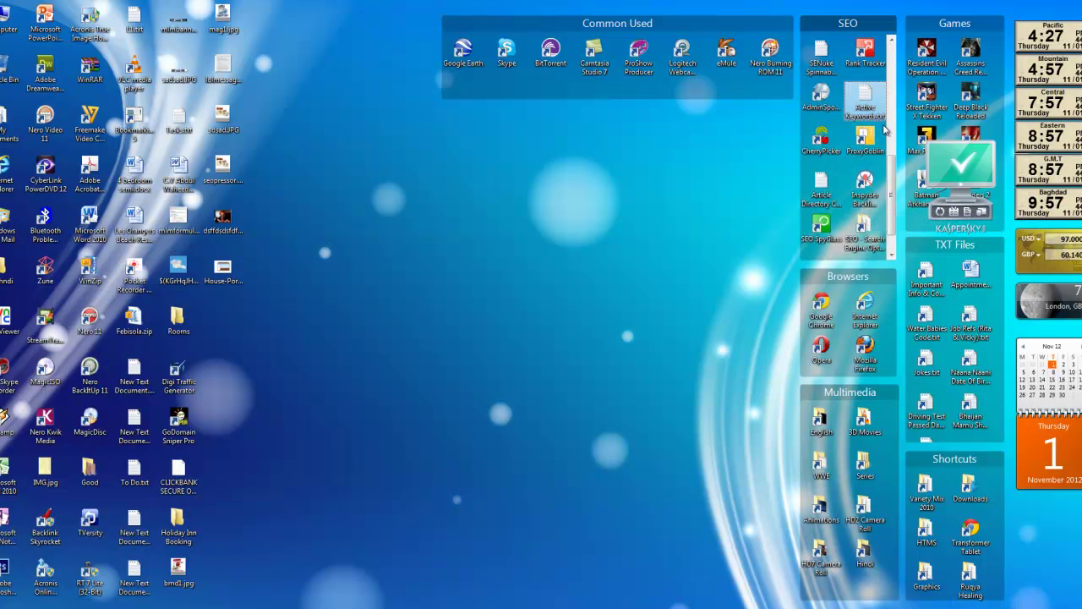
{"action": "scroll", "coordinate": [852, 199], "scroll_direction": "up", "scroll_amount": 1}
{"action": "scroll", "coordinate": [852, 198], "scroll_direction": "up", "scroll_amount": 5}
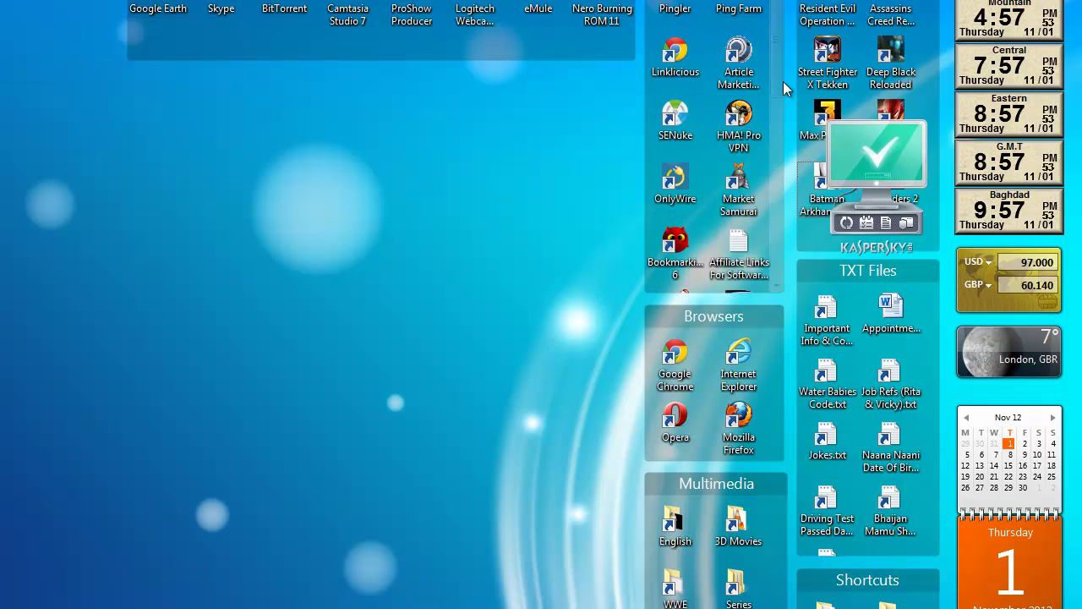
Launch The Best Spinner from the SEO fence and log in with the saved details.
{"action": "left_click_drag", "start_coordinate": [780, 89], "coordinate": [781, 122]}
{"action": "double_click", "coordinate": [682, 216]}
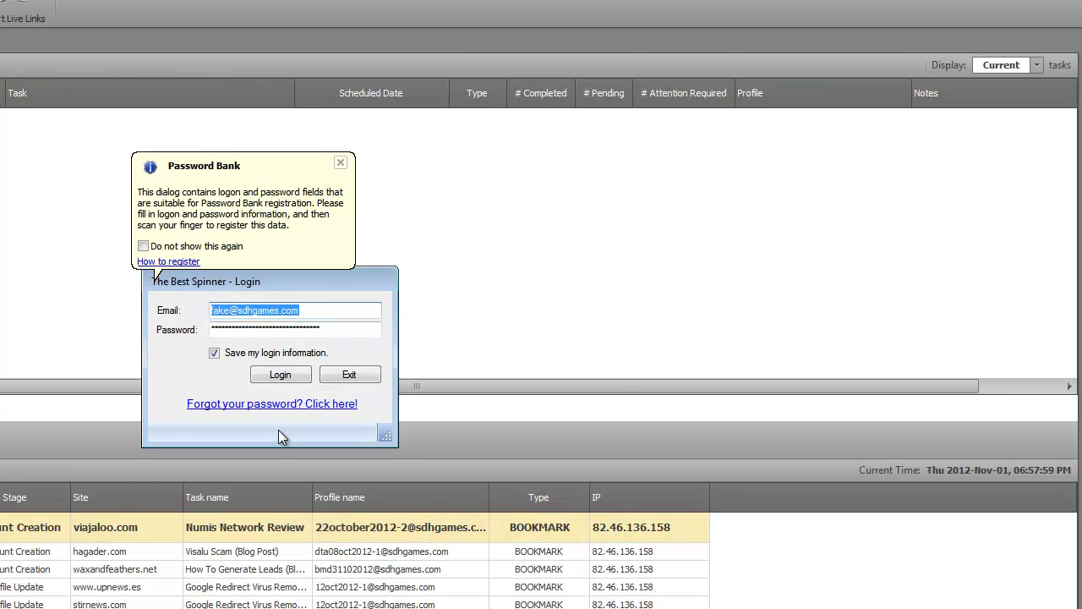
{"action": "left_click", "coordinate": [296, 374]}
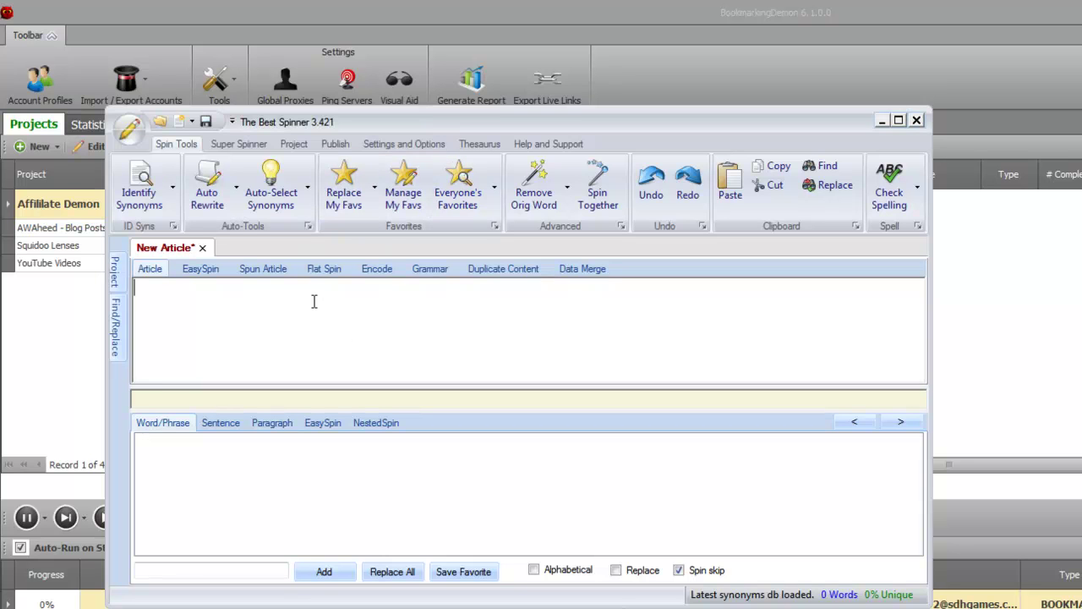
Type 'Affililate Marketing, check this awesome book on how to do affiliate marketing' and select it.
{"action": "type", "text": "Affililate Marketing,"}
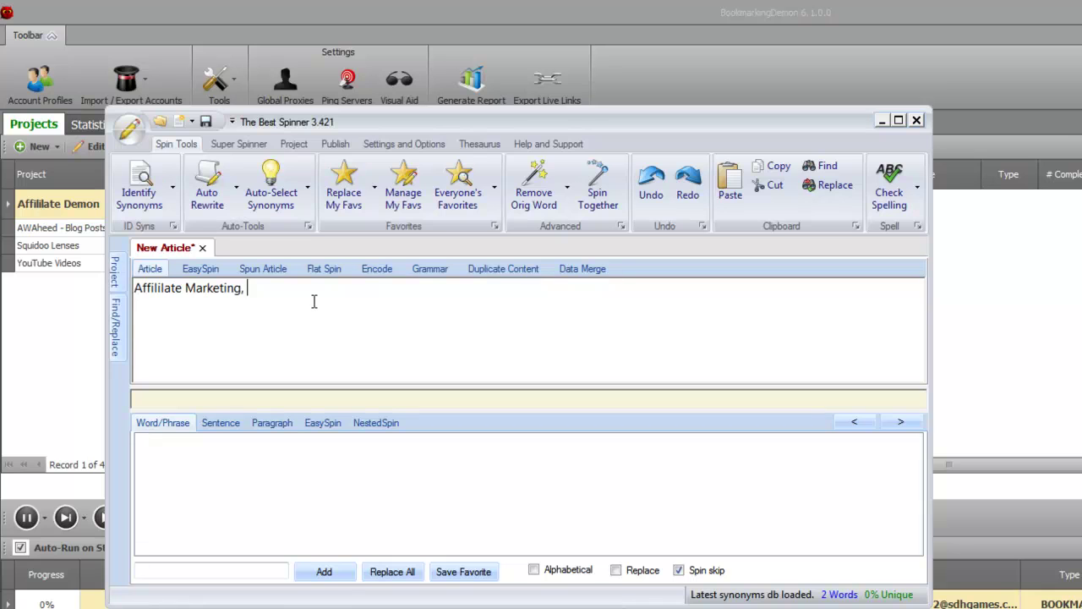
{"action": "type", "text": "check this awesome "}
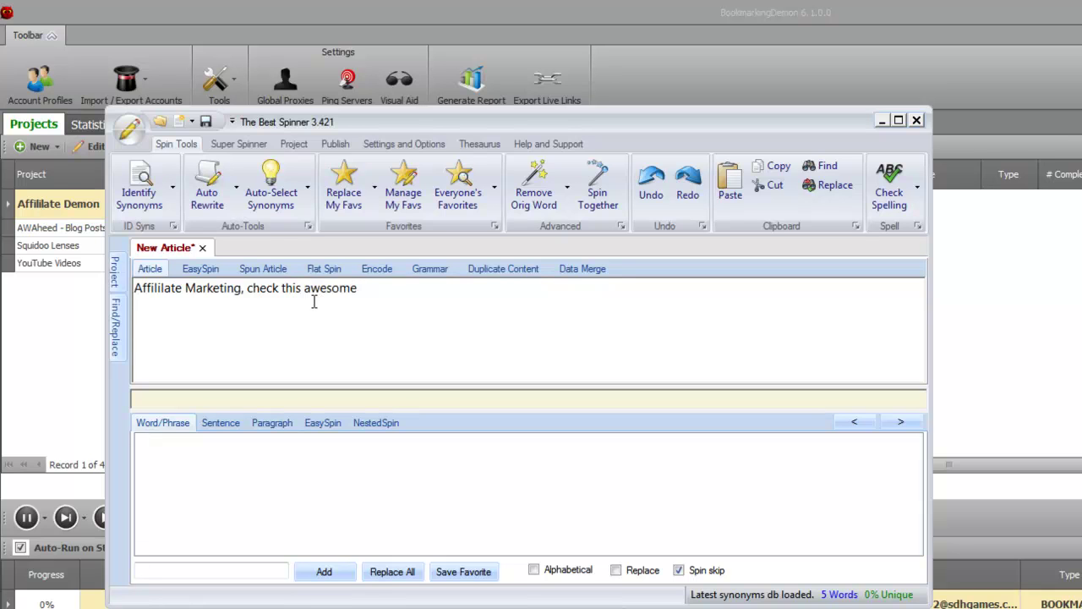
{"action": "type", "text": "book on f"}
{"action": "key", "text": "BackSpace"}
{"action": "type", "text": "how to"}
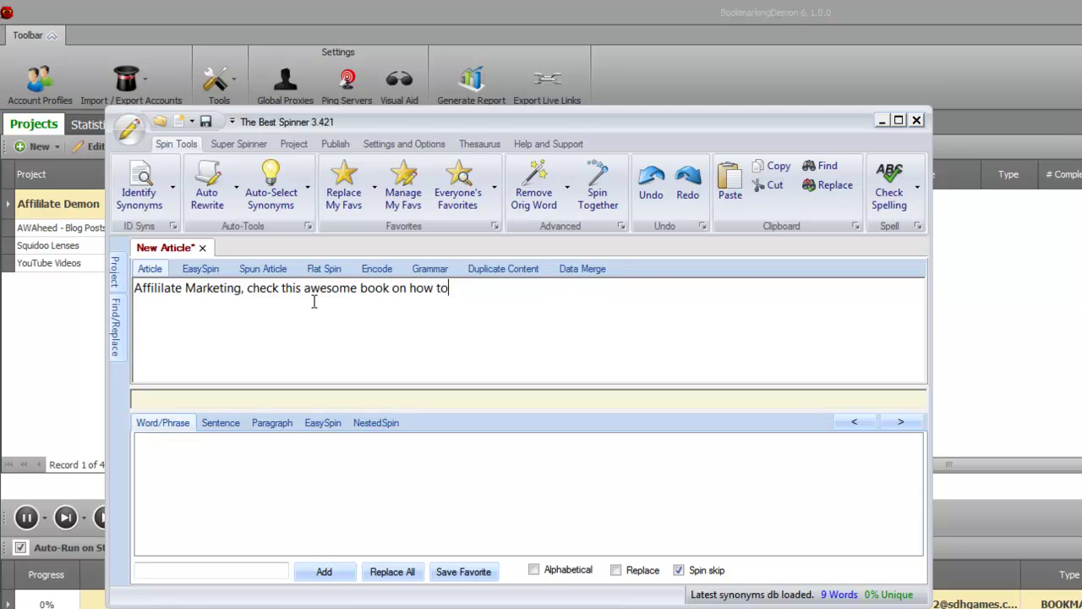
{"action": "type", "text": " do affilia"}
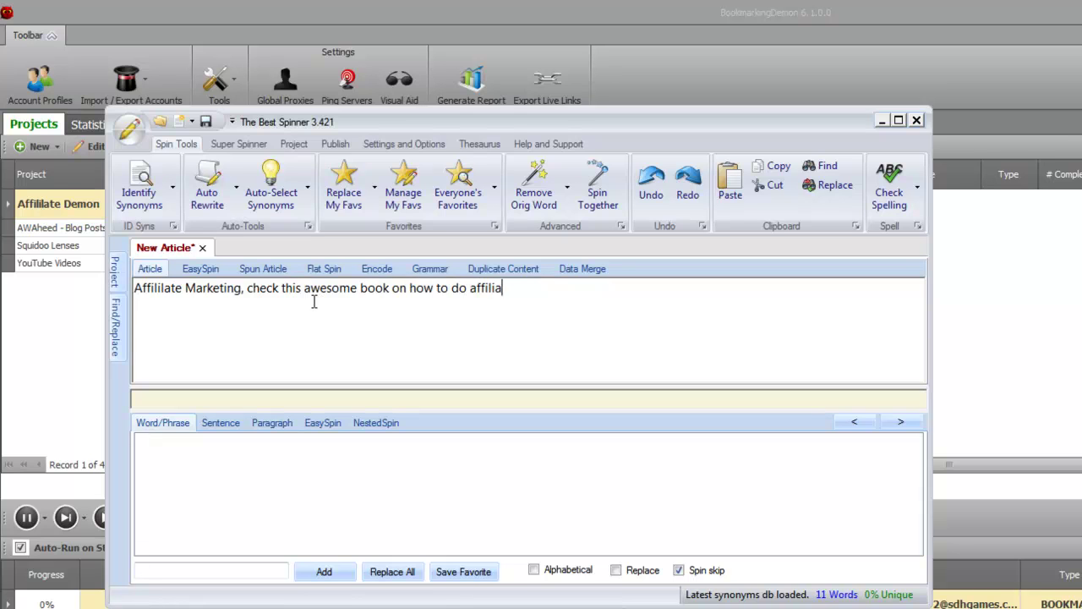
{"action": "type", "text": "te marketing"}
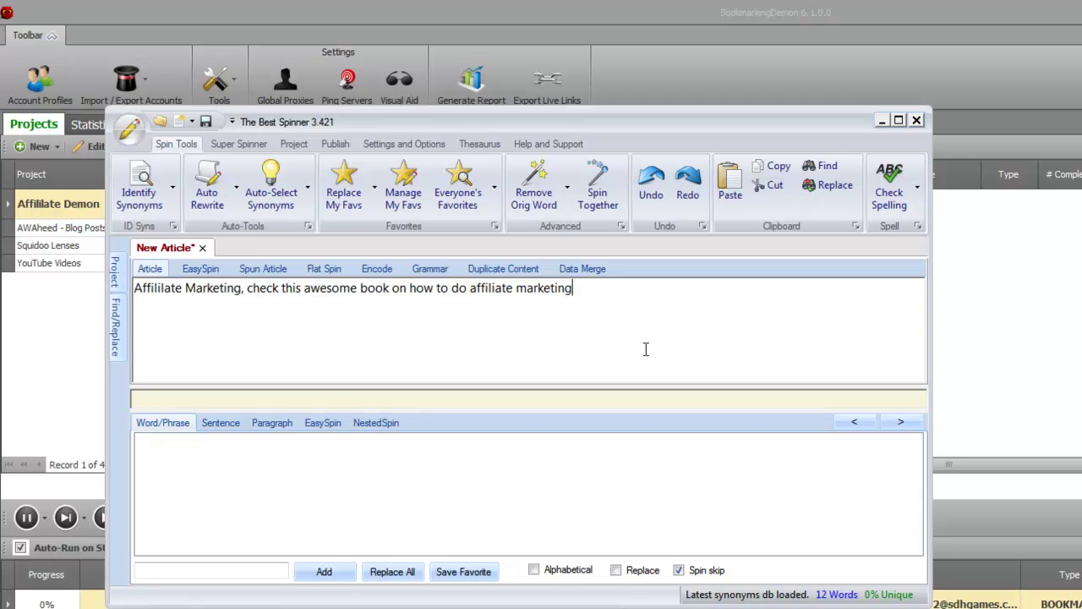
{"action": "left_click_drag", "start_coordinate": [608, 297], "coordinate": [262, 293]}
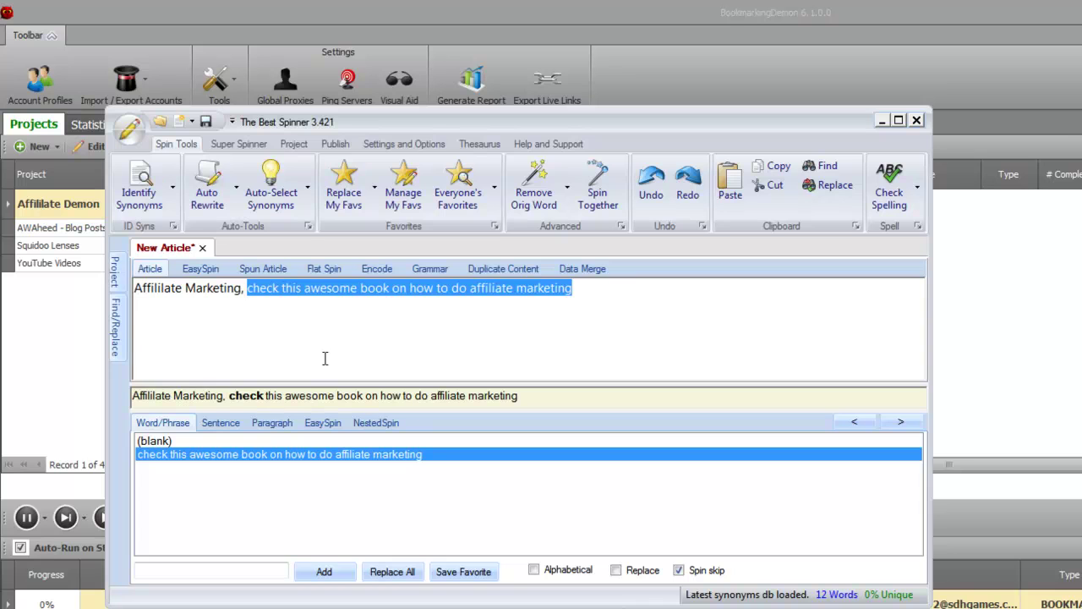
Try Best-quality Everyone's Favorites synonyms on the phrase after the comma, then undo.
{"action": "left_click", "coordinate": [246, 290]}
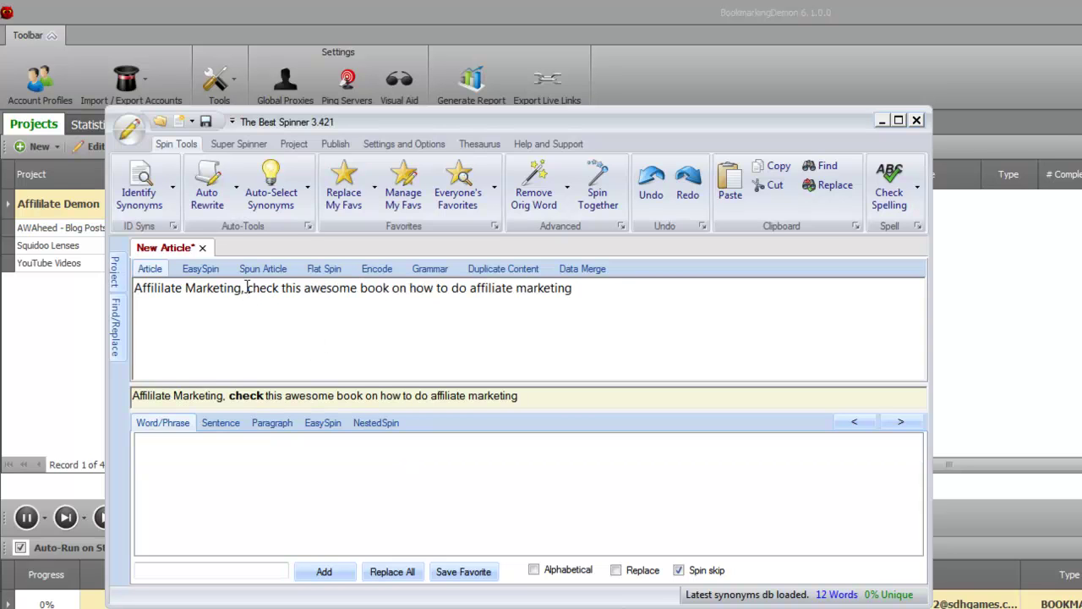
{"action": "left_click_drag", "start_coordinate": [246, 289], "coordinate": [572, 290]}
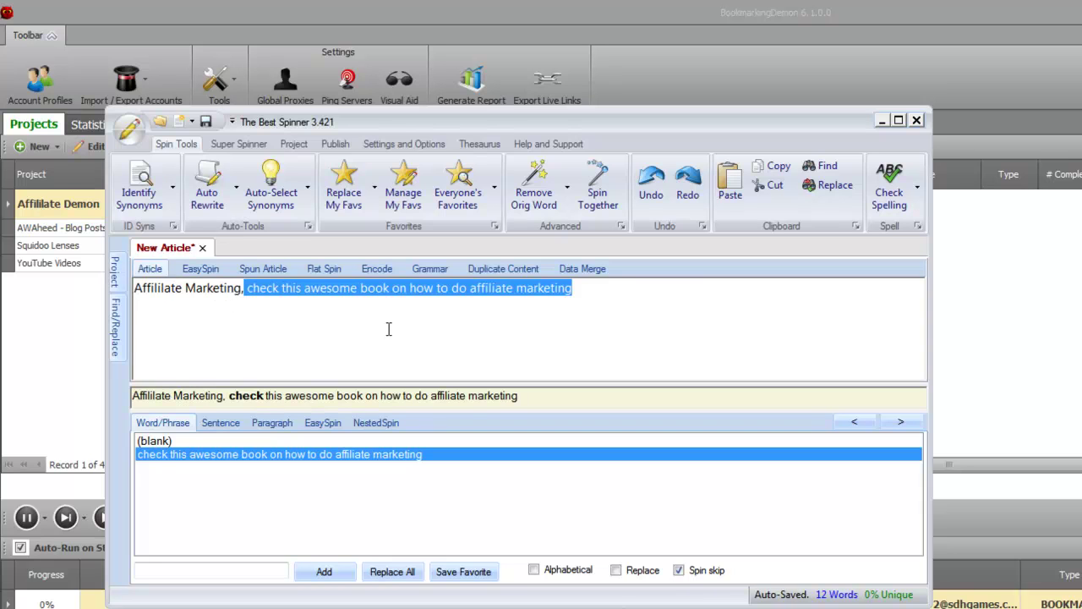
{"action": "left_click", "coordinate": [454, 194]}
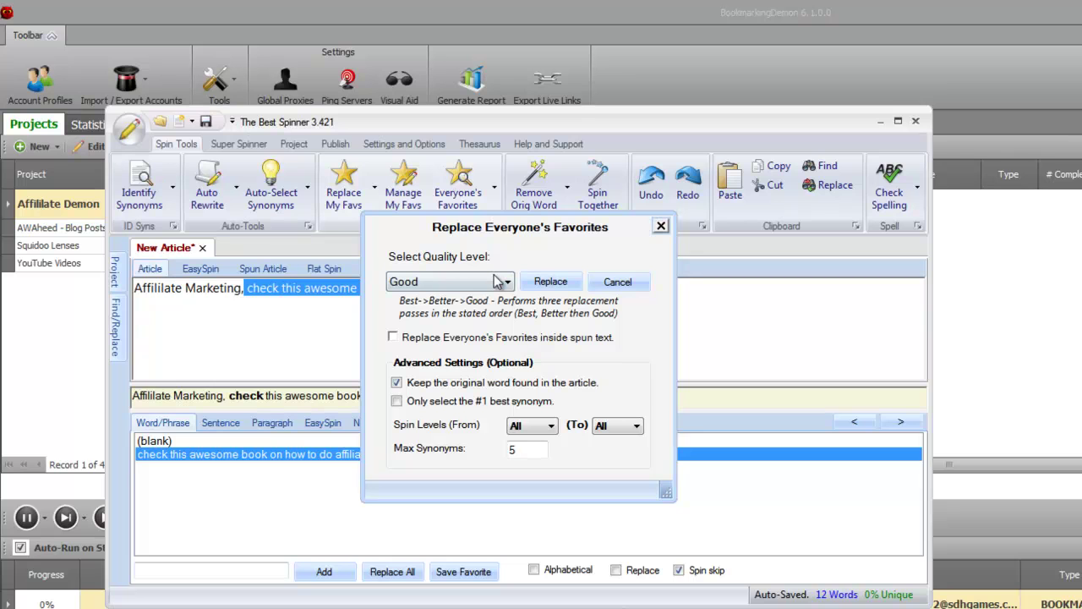
{"action": "left_click", "coordinate": [498, 282]}
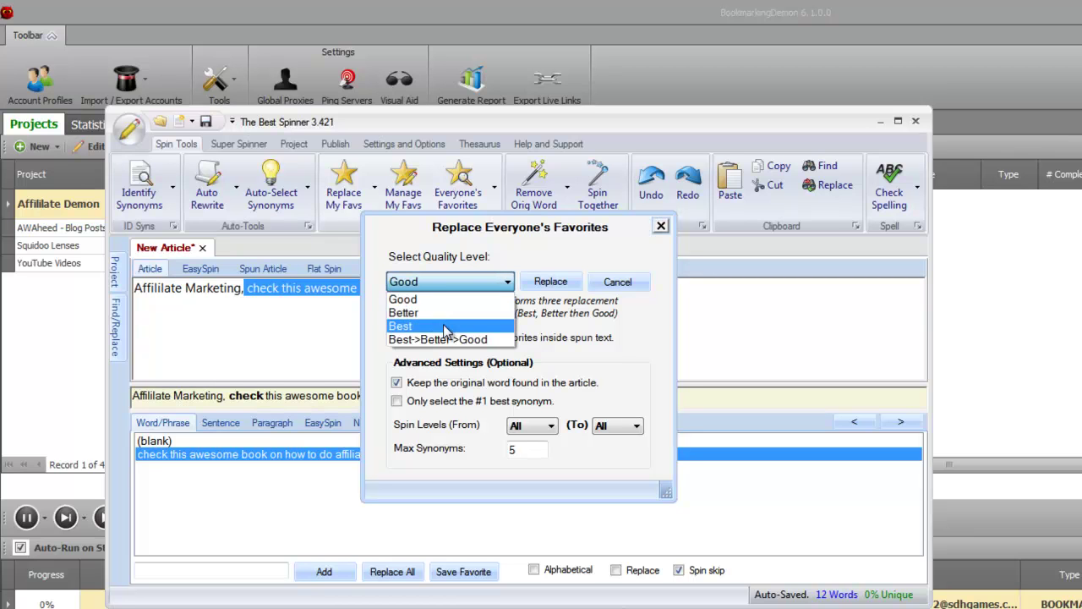
{"action": "left_click", "coordinate": [445, 326]}
{"action": "left_click", "coordinate": [558, 284]}
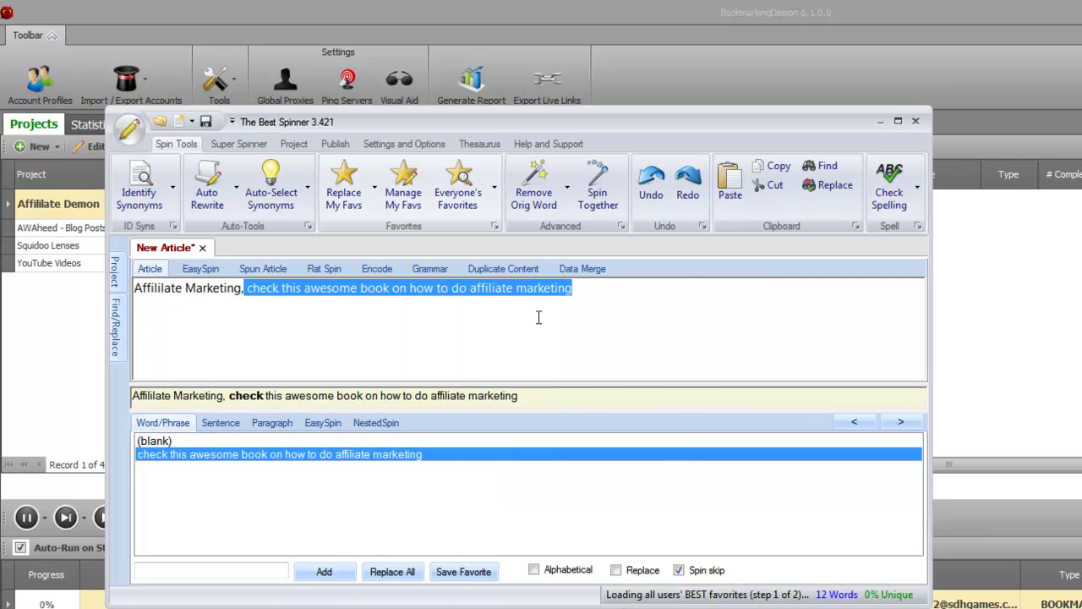
{"action": "left_click", "coordinate": [437, 333]}
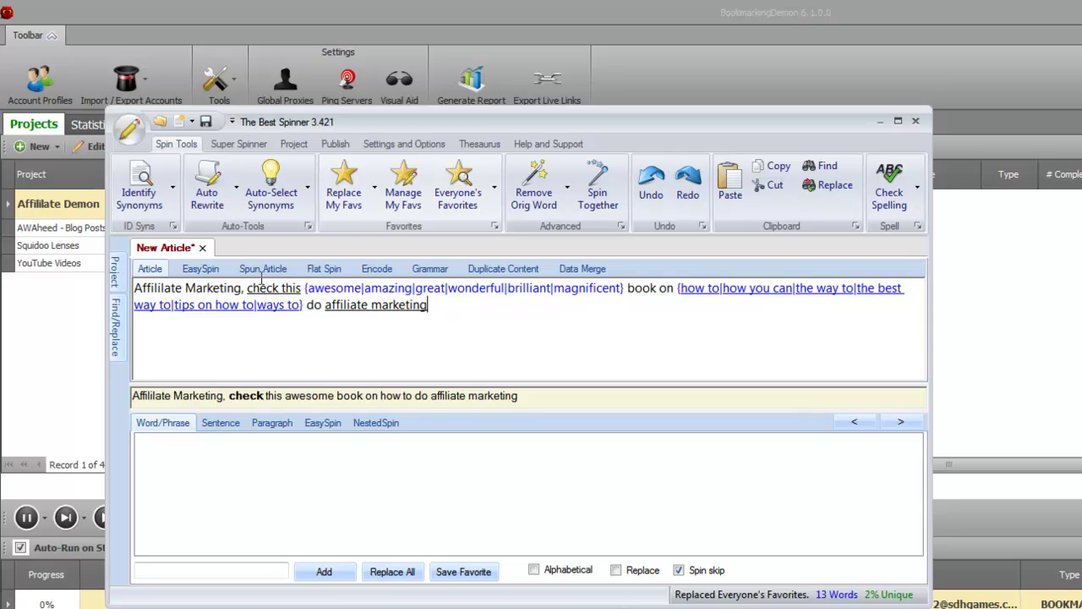
{"action": "key", "text": "ctrl+z"}
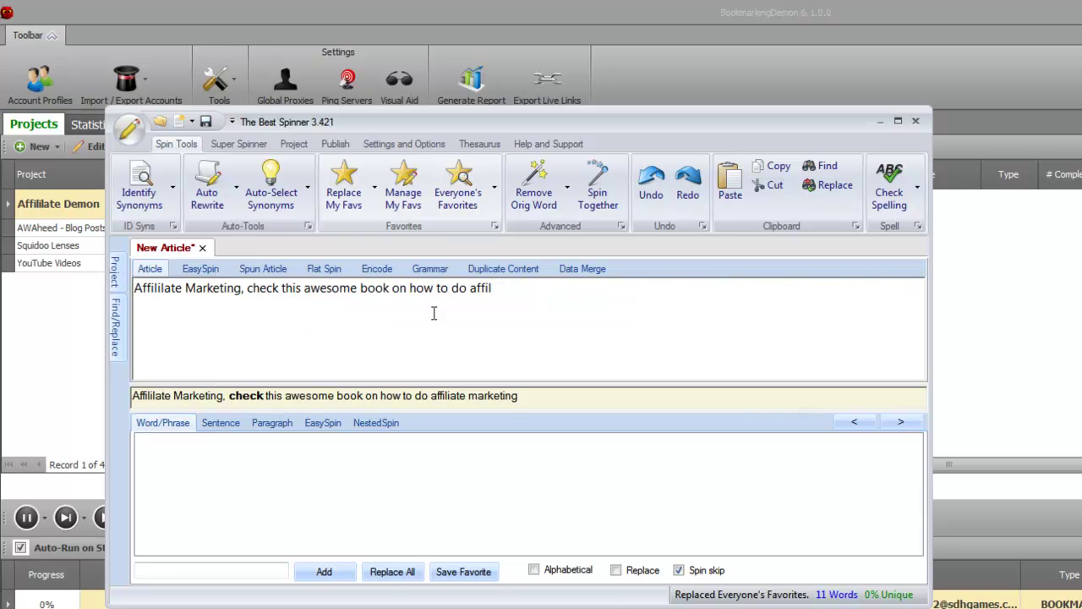
Paste four more copies of the title line so the article has five lines.
{"action": "left_click_drag", "start_coordinate": [517, 291], "coordinate": [33, 229]}
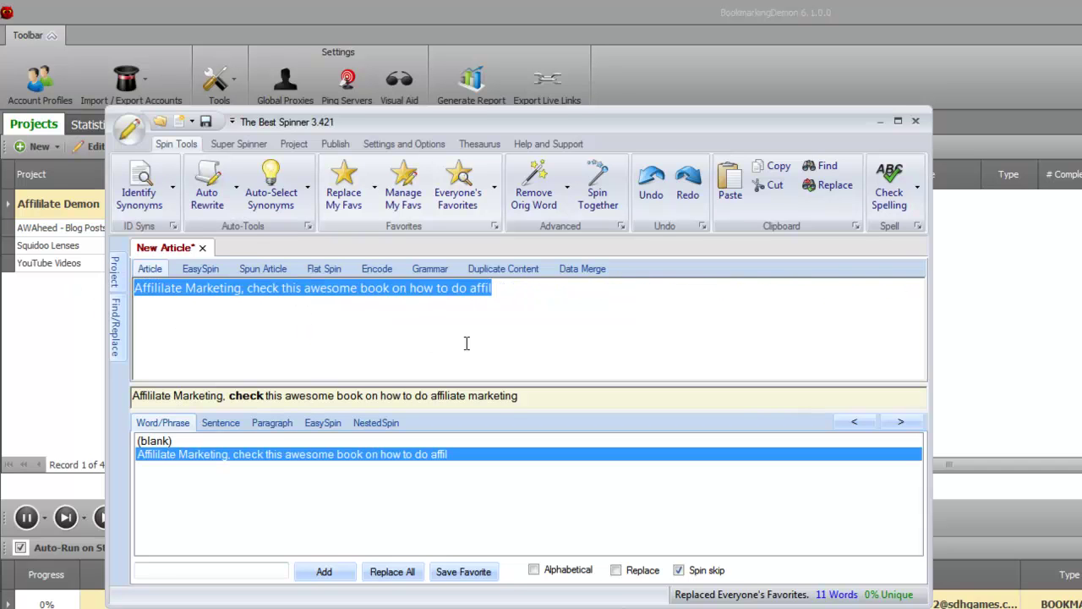
{"action": "left_click", "coordinate": [514, 341]}
{"action": "key", "text": "ctrl+v"}
{"action": "key", "text": "ctrl+v"}
{"action": "key", "text": "ctrl+v"}
{"action": "key", "text": "ctrl+v"}
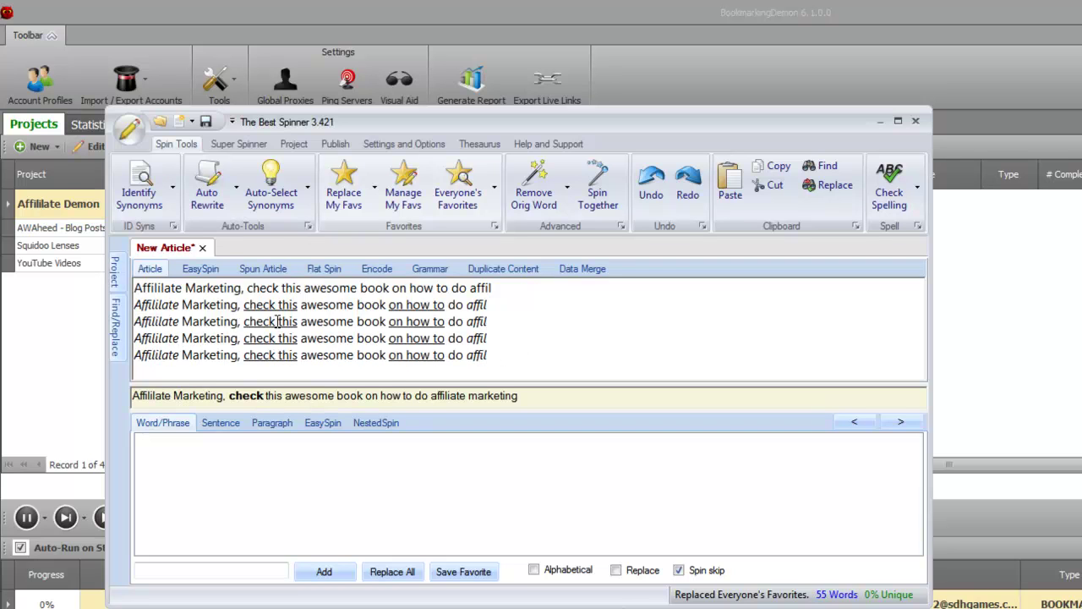
{"action": "left_click_drag", "start_coordinate": [247, 288], "coordinate": [492, 290]}
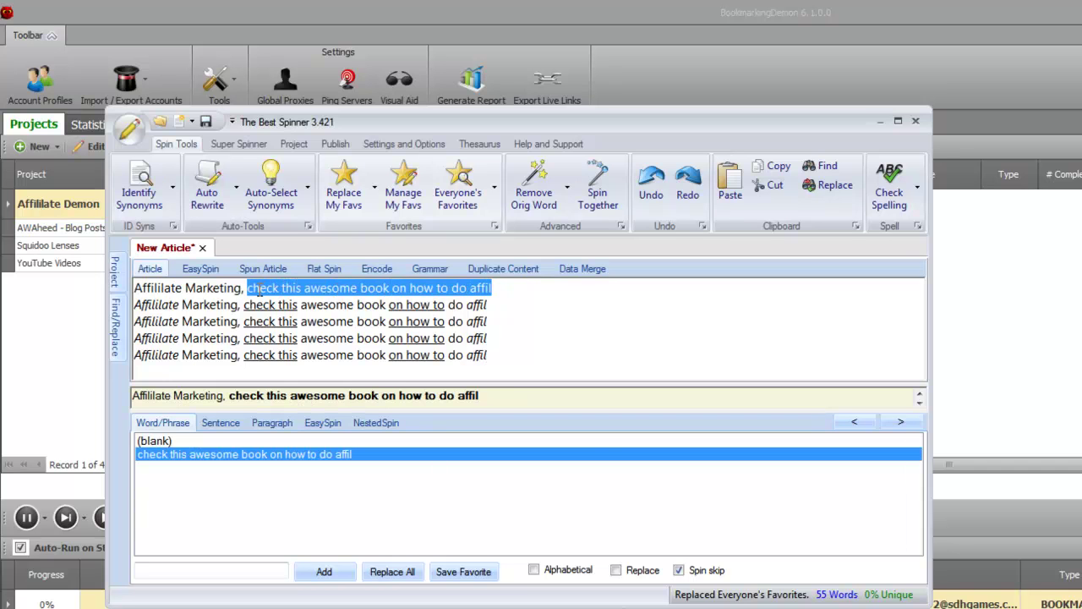
{"action": "left_click_drag", "start_coordinate": [243, 306], "coordinate": [489, 325]}
{"action": "left_click", "coordinate": [275, 326]}
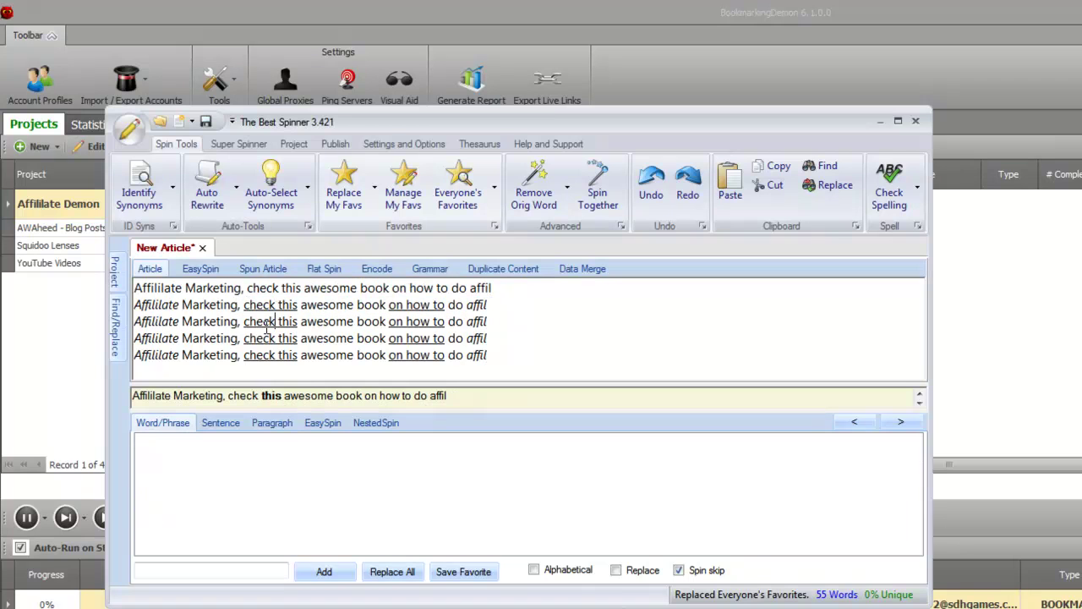
{"action": "left_click_drag", "start_coordinate": [247, 326], "coordinate": [467, 323]}
{"action": "left_click_drag", "start_coordinate": [245, 339], "coordinate": [446, 357]}
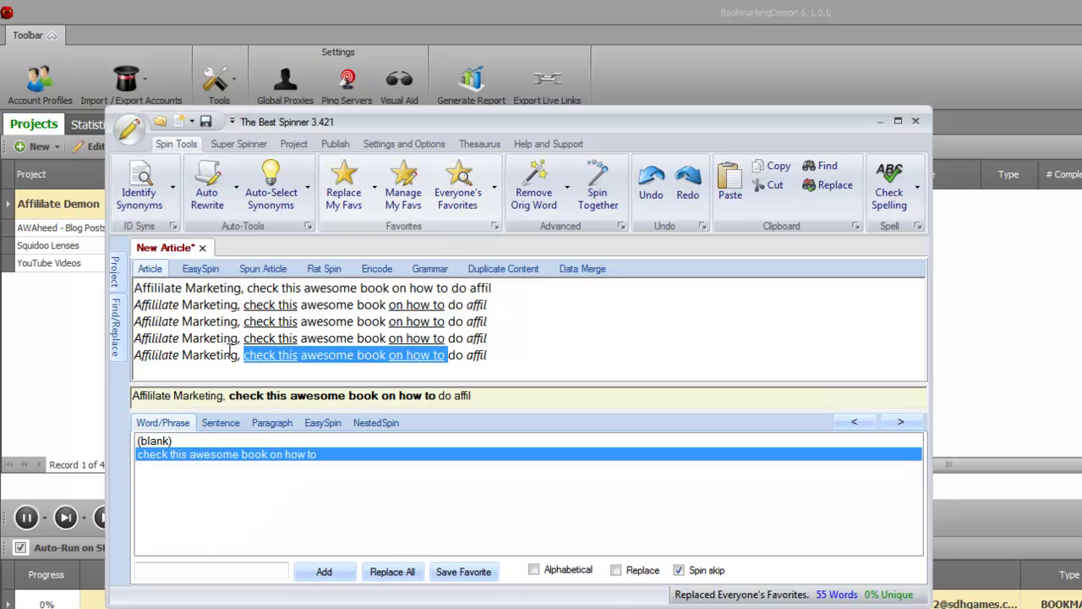
{"action": "left_click_drag", "start_coordinate": [236, 355], "coordinate": [126, 285]}
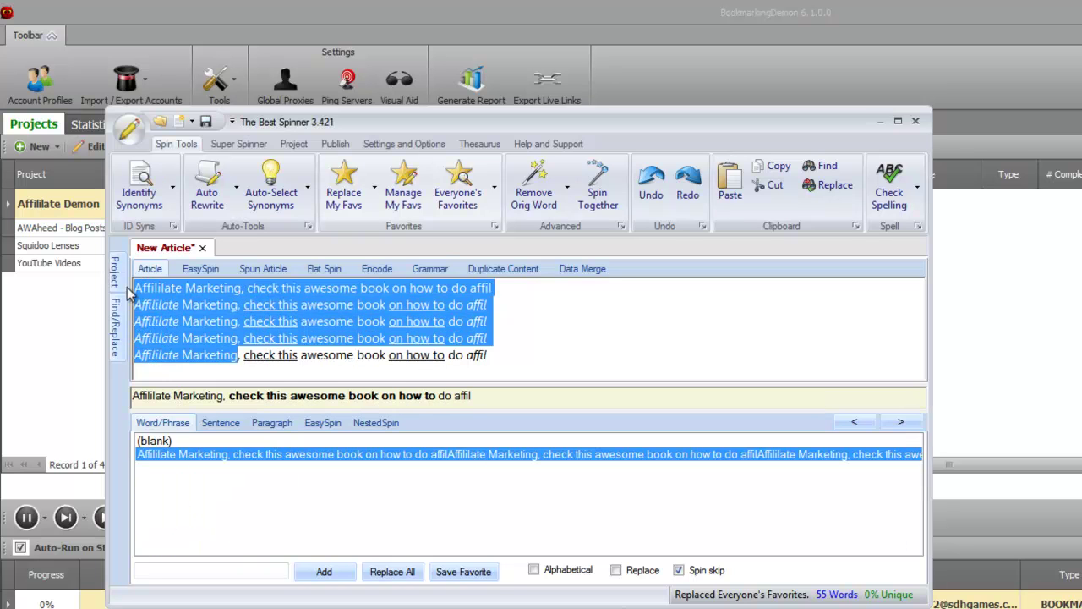
{"action": "left_click", "coordinate": [382, 355]}
Spin the whole article with Everyone's Favorites at Best quality and copy the spintax.
{"action": "key", "text": "ctrl+a"}
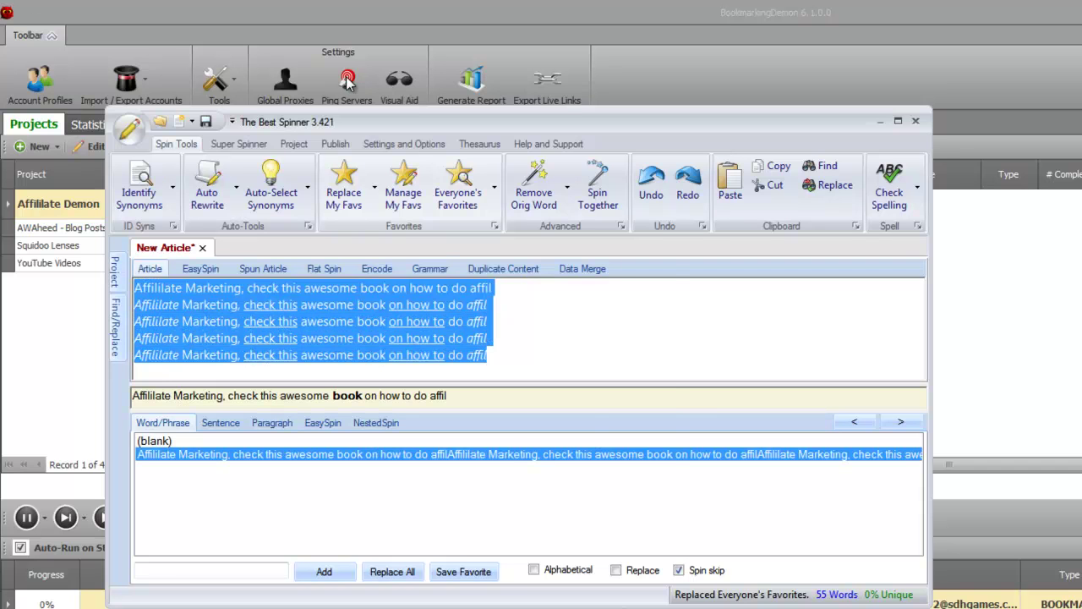
{"action": "left_click", "coordinate": [448, 186]}
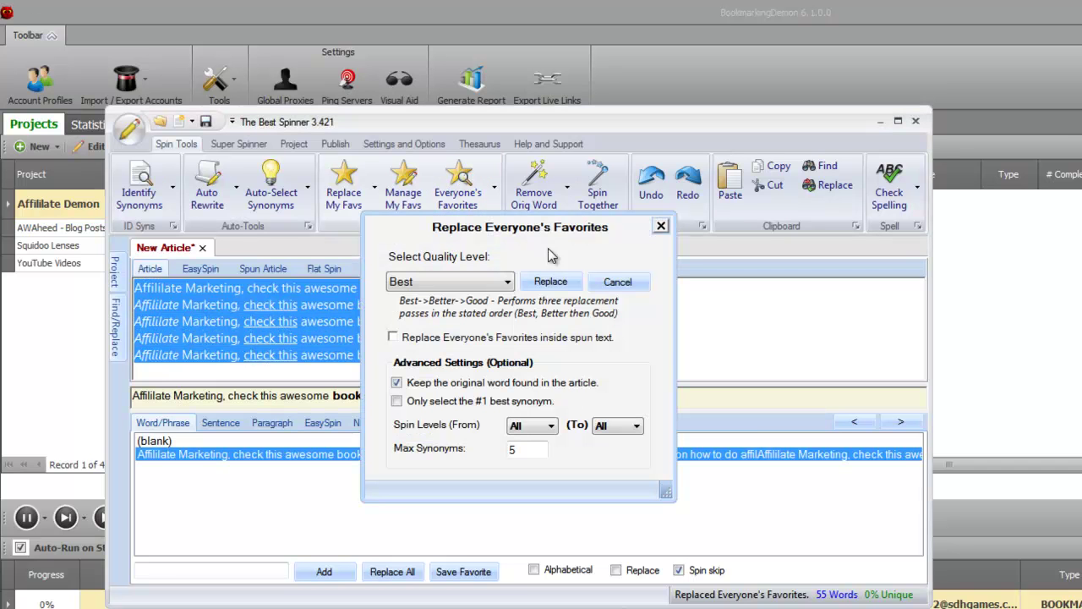
{"action": "left_click", "coordinate": [453, 283]}
{"action": "left_click", "coordinate": [429, 328]}
{"action": "left_click", "coordinate": [553, 282]}
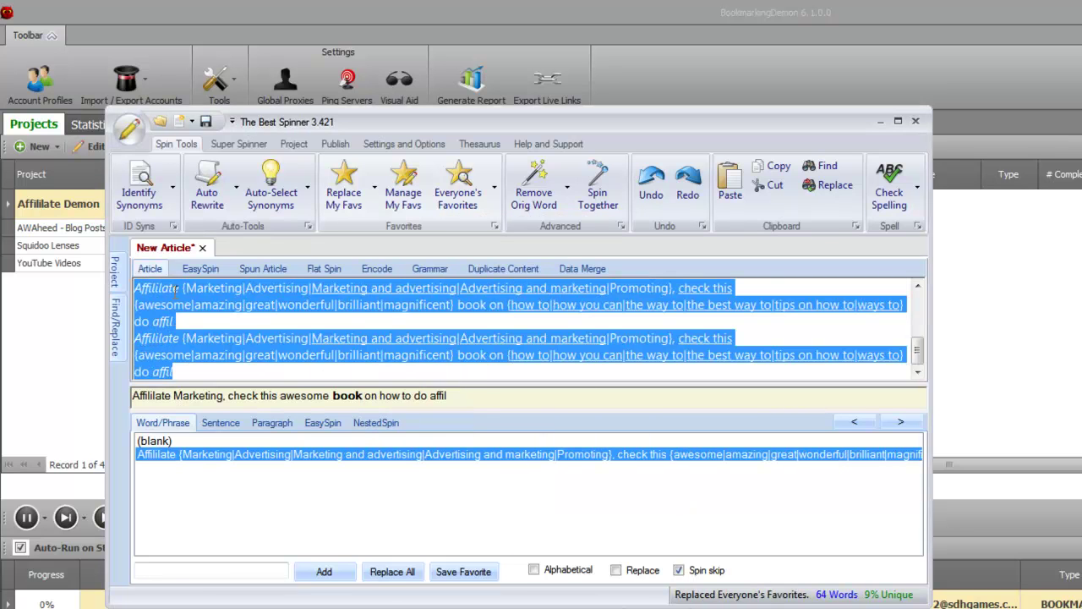
{"action": "right_click", "coordinate": [378, 342]}
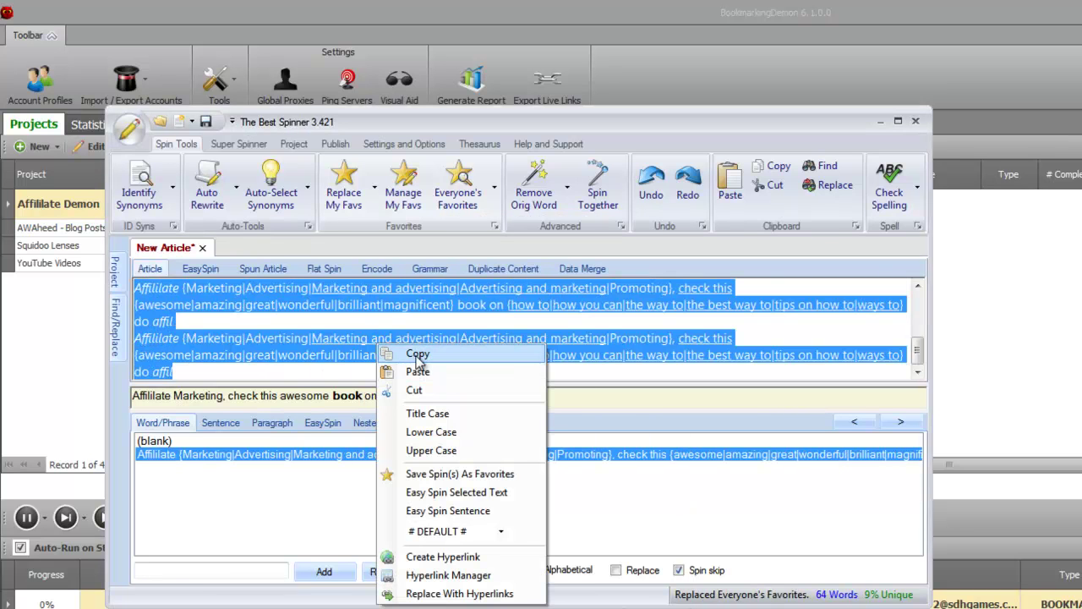
{"action": "left_click", "coordinate": [418, 352]}
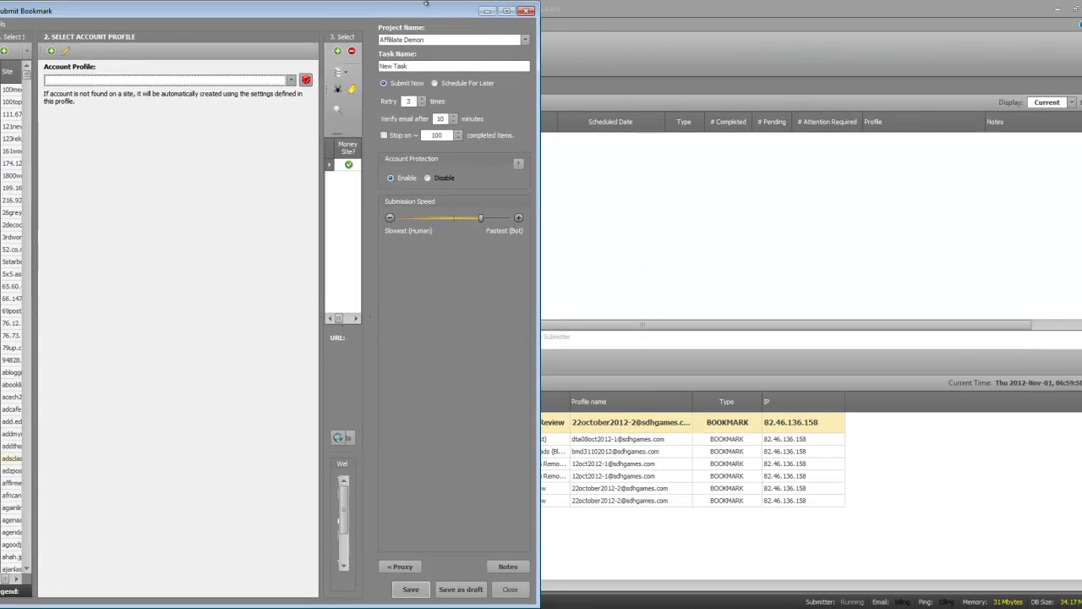
Maximize Submit Bookmark, widen the web pages panel, and replace the page title with the copied spintax.
{"action": "double_click", "coordinate": [426, 5]}
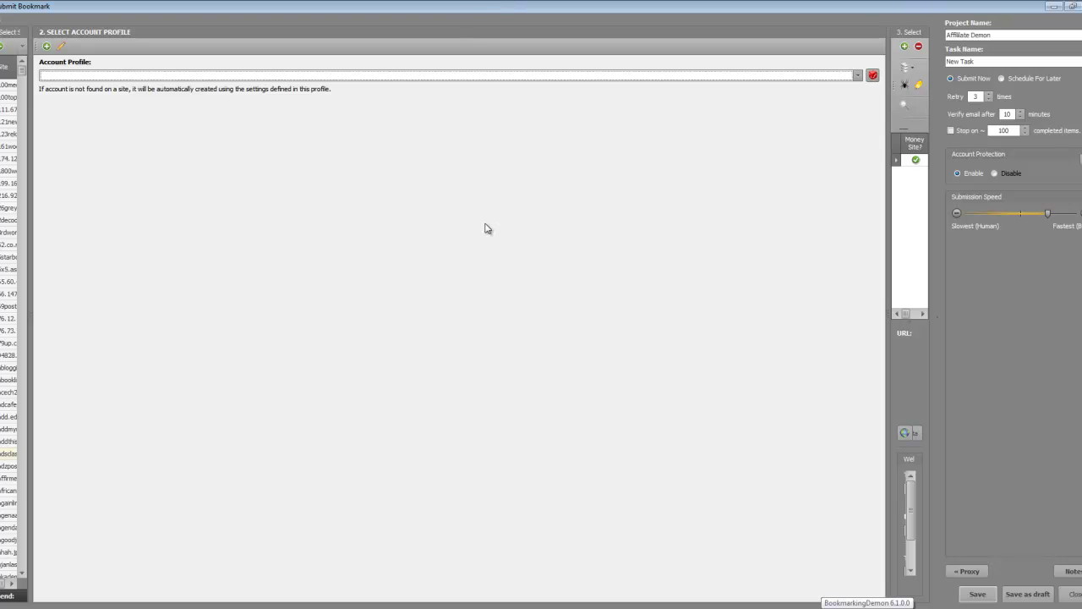
{"action": "left_click_drag", "start_coordinate": [888, 135], "coordinate": [213, 188]}
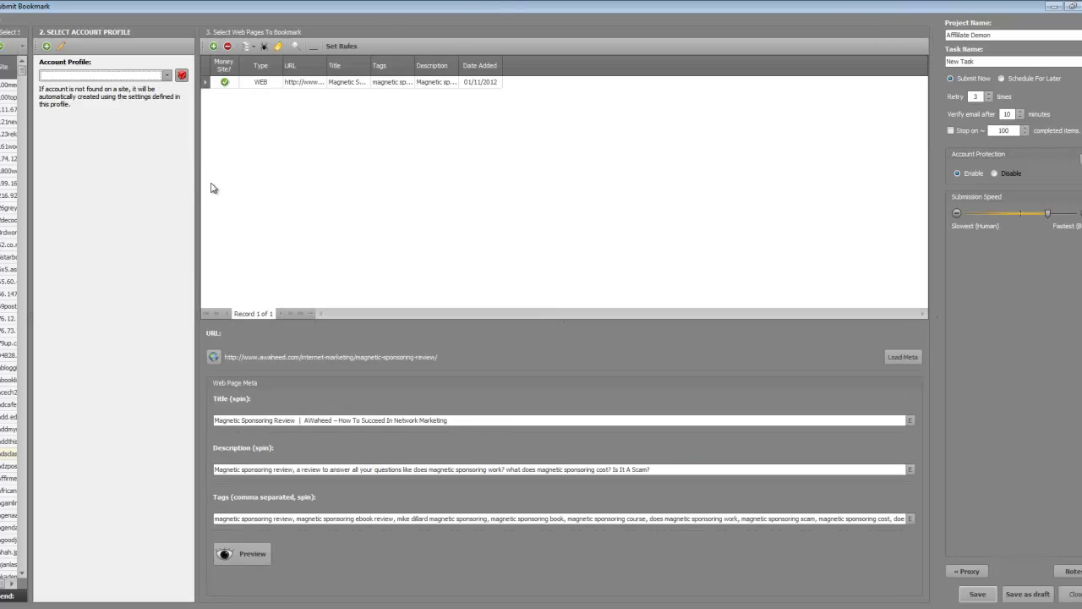
{"action": "double_click", "coordinate": [313, 420]}
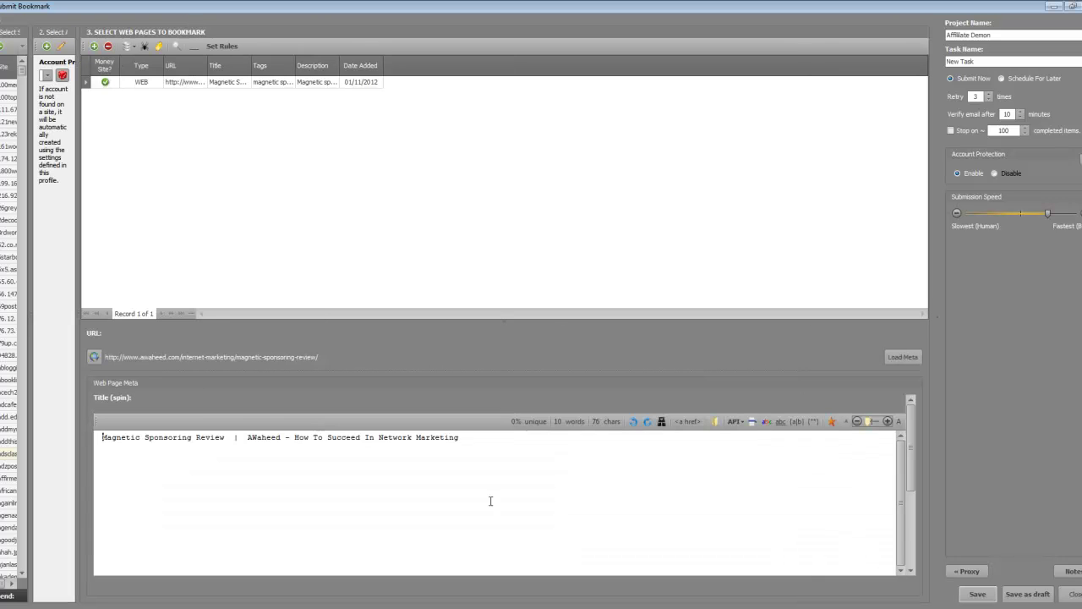
{"action": "key", "text": "ctrl+a"}
{"action": "key", "text": "ctrl+v"}
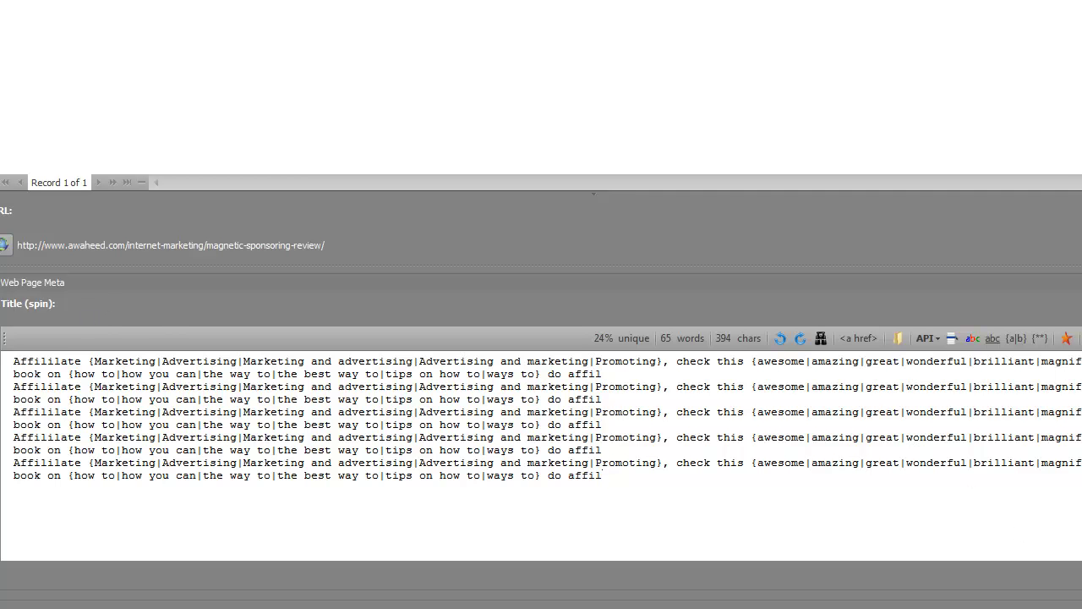
{"action": "left_click", "coordinate": [960, 13]}
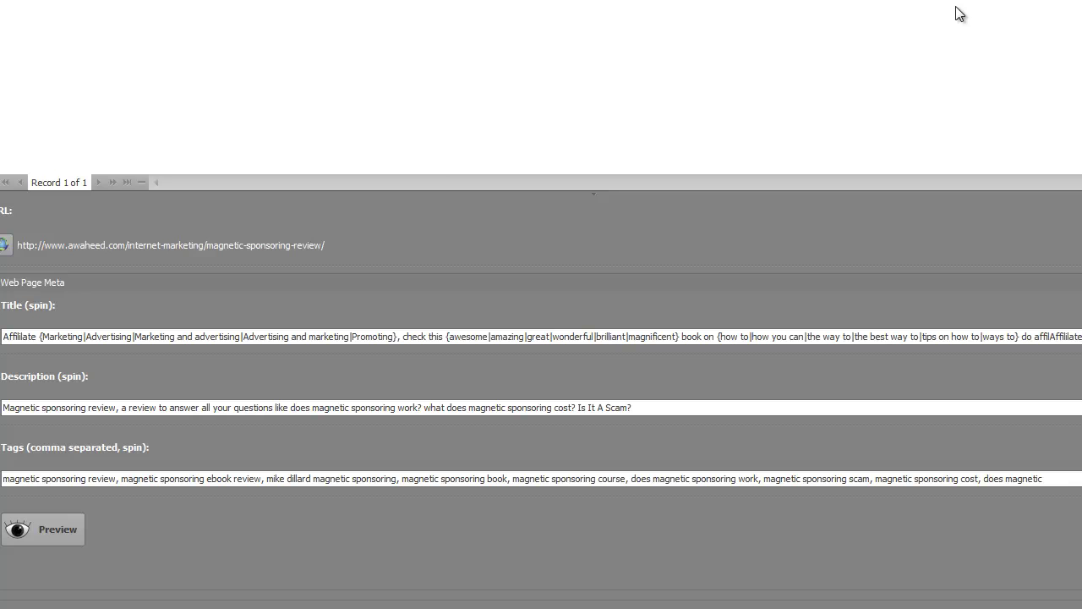
{"action": "left_click", "coordinate": [54, 526]}
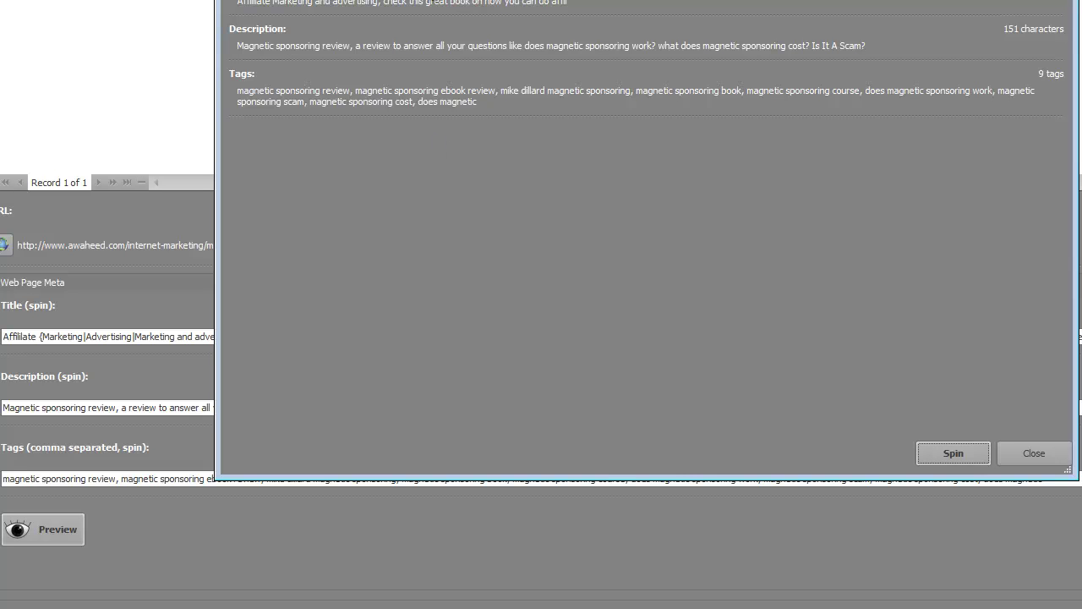
{"action": "left_click", "coordinate": [954, 454]}
{"action": "left_click", "coordinate": [954, 454]}
{"action": "left_click", "coordinate": [955, 454]}
{"action": "left_click", "coordinate": [955, 455]}
{"action": "left_click", "coordinate": [955, 455]}
{"action": "left_click", "coordinate": [954, 455]}
{"action": "left_click", "coordinate": [955, 455]}
{"action": "left_click", "coordinate": [954, 455]}
{"action": "left_click", "coordinate": [955, 455]}
{"action": "left_click", "coordinate": [955, 455]}
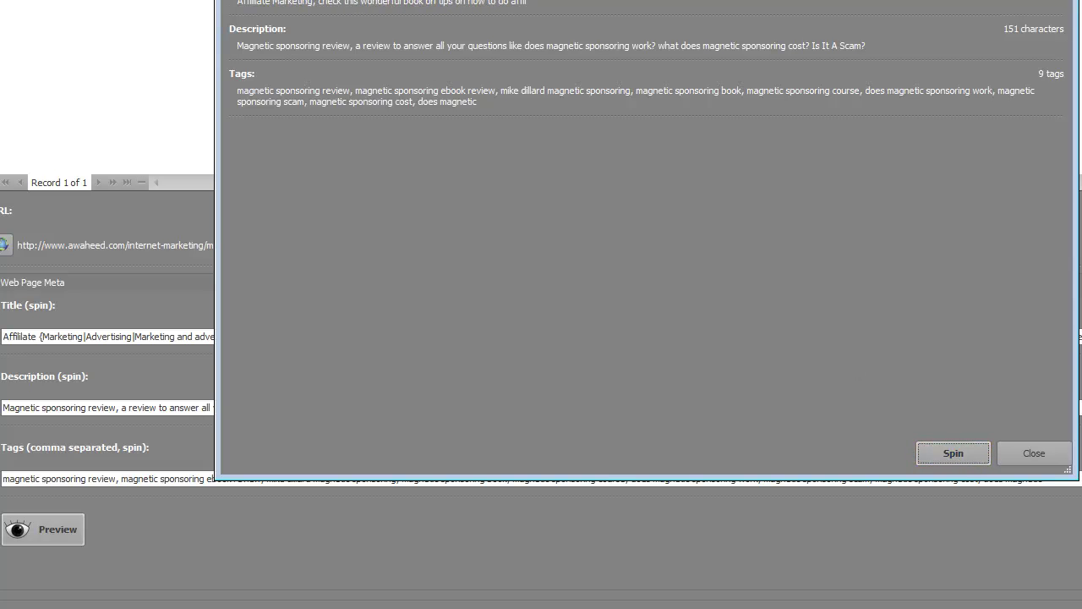
{"action": "left_click", "coordinate": [927, 453]}
{"action": "left_click", "coordinate": [927, 453]}
{"action": "left_click", "coordinate": [927, 454]}
{"action": "left_click", "coordinate": [928, 454]}
{"action": "left_click", "coordinate": [928, 455]}
{"action": "left_click", "coordinate": [928, 455]}
{"action": "left_click", "coordinate": [927, 455]}
{"action": "left_click", "coordinate": [927, 455]}
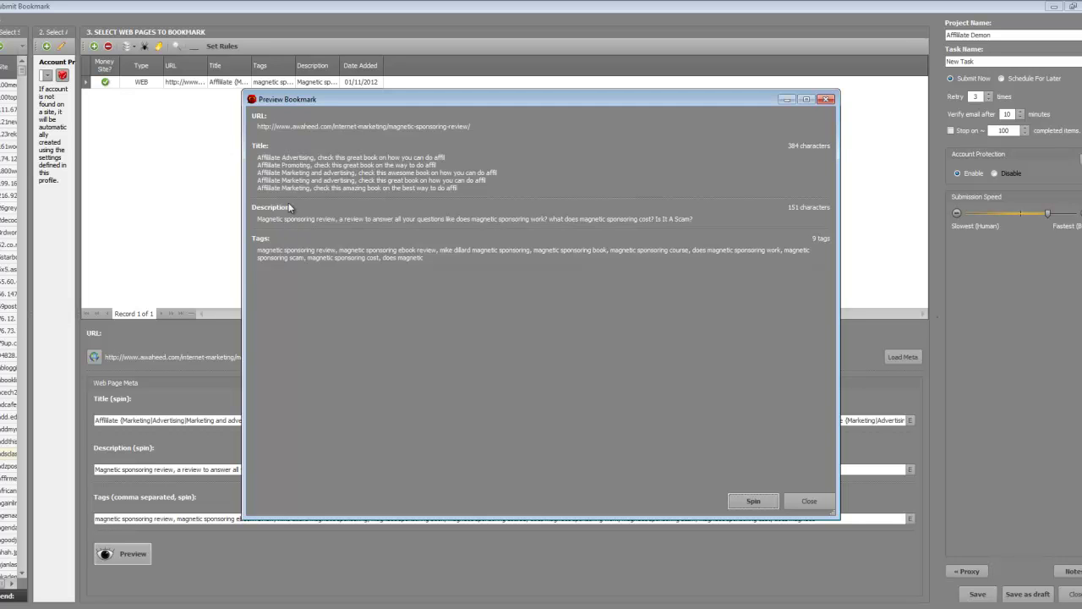
{"action": "left_click", "coordinate": [808, 504]}
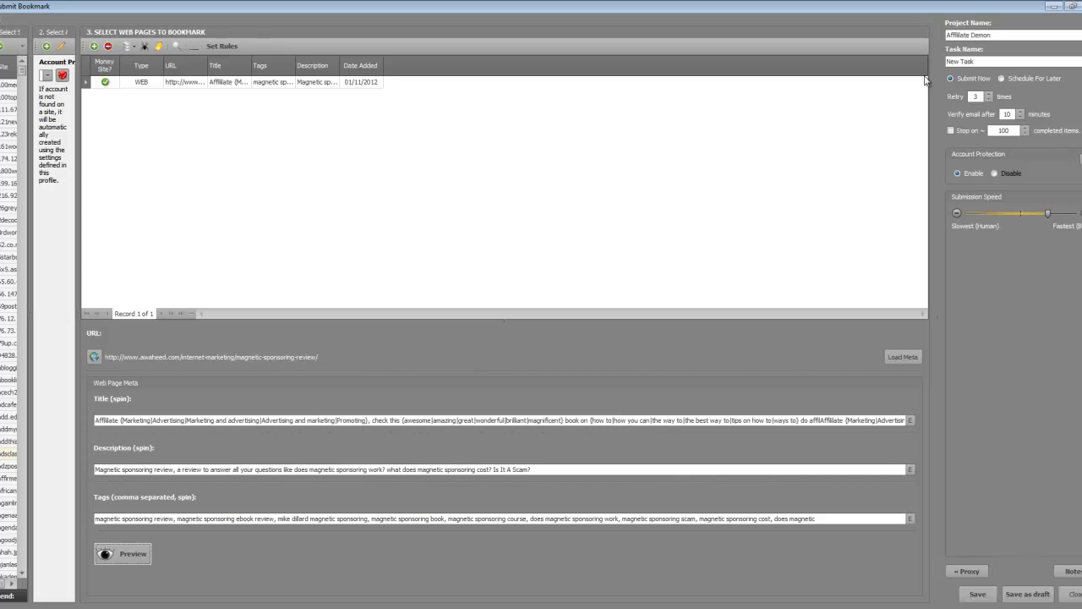
Rename the task to 'Affiliate Marketing - 8zbbhedh'.
{"action": "left_click_drag", "start_coordinate": [1006, 60], "coordinate": [922, 61]}
{"action": "type", "text": "Affiliate Marketing - 8"}
{"action": "type", "text": "zbbhedh"}
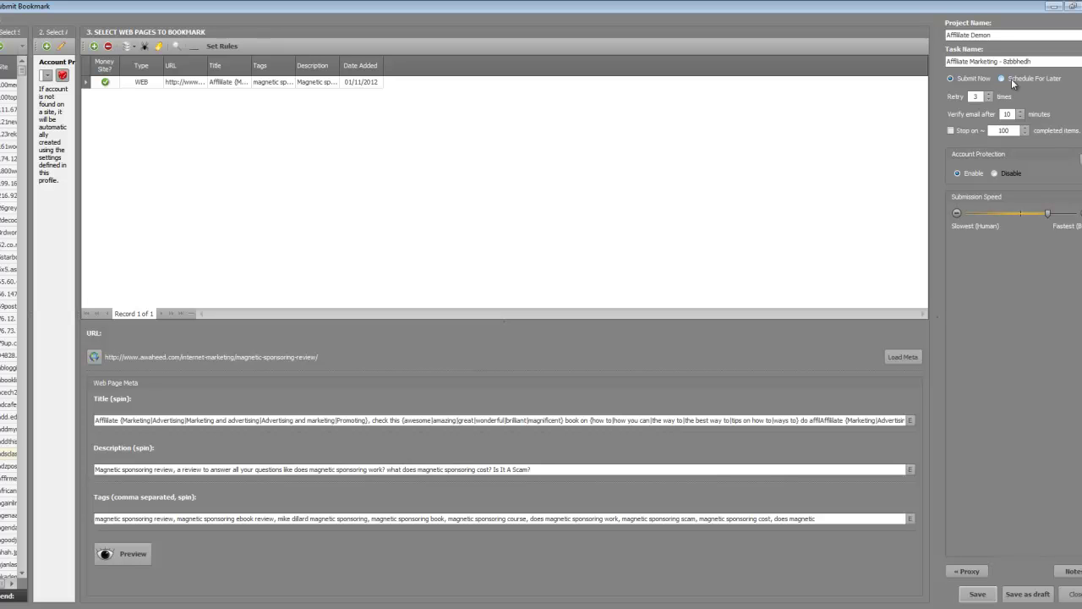
Schedule the task for later, spread randomly over 1 day between 09:00 a.m. and 09:00 p.m.
{"action": "left_click", "coordinate": [1011, 79]}
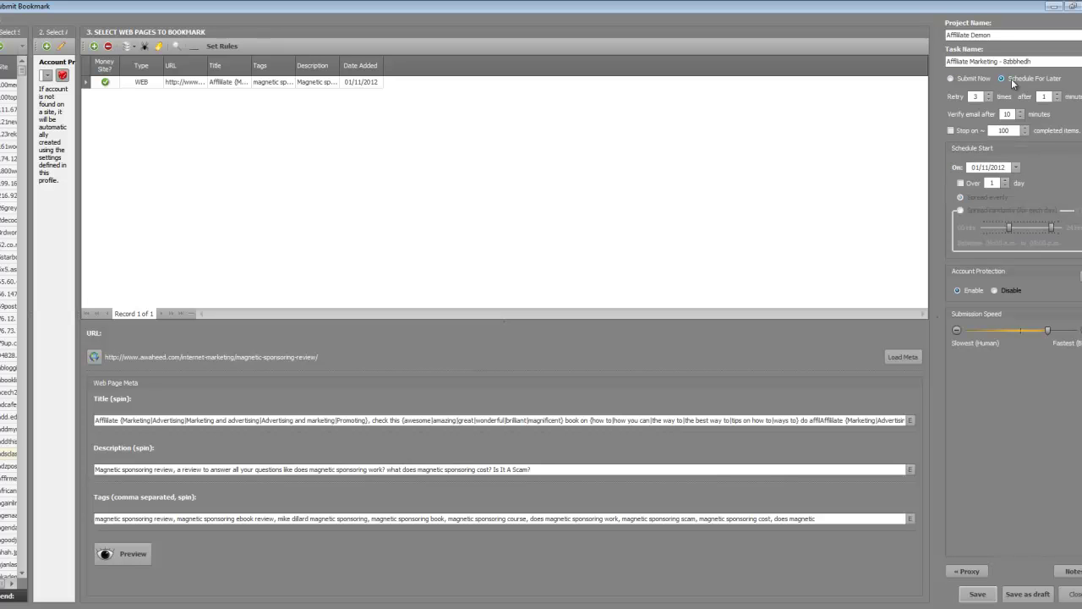
{"action": "left_click", "coordinate": [961, 184]}
{"action": "left_click", "coordinate": [990, 183]}
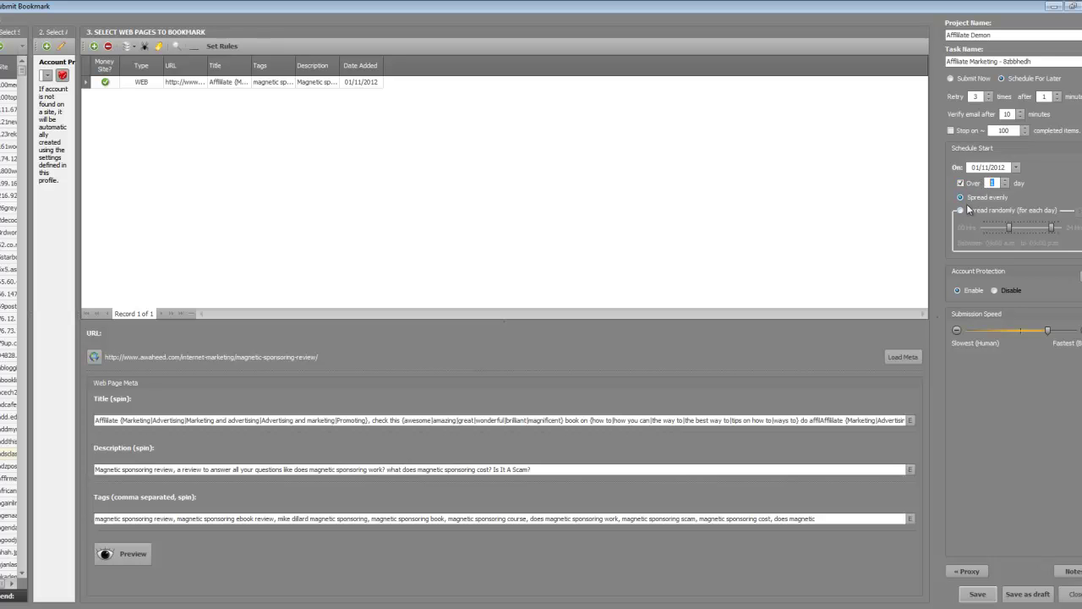
{"action": "left_click", "coordinate": [961, 211]}
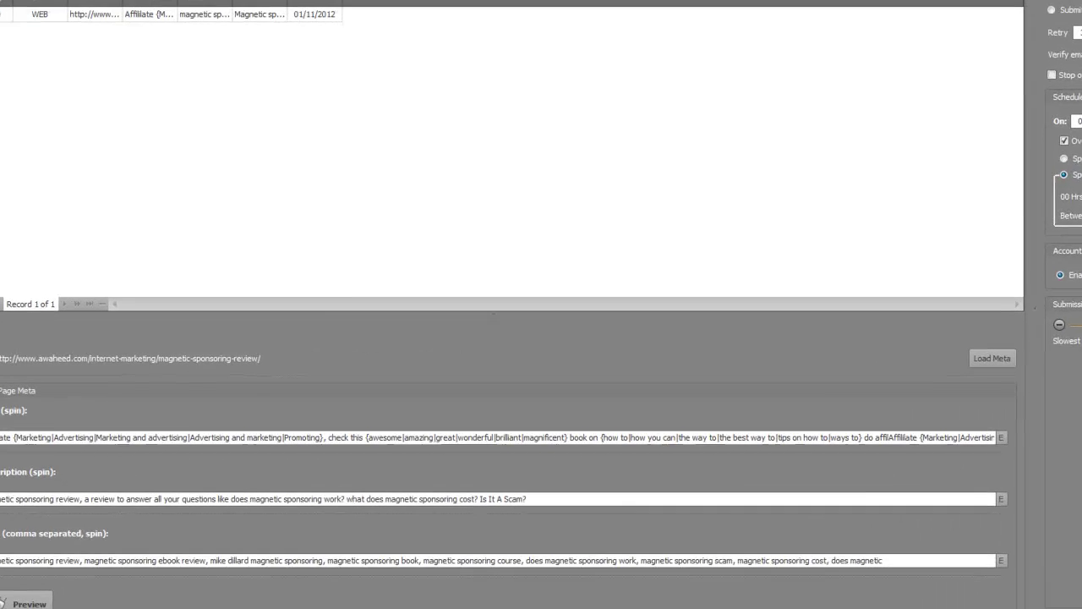
Close Submit Bookmark without saving changes and show the YouTube Videos project.
{"action": "left_click", "coordinate": [1075, 594]}
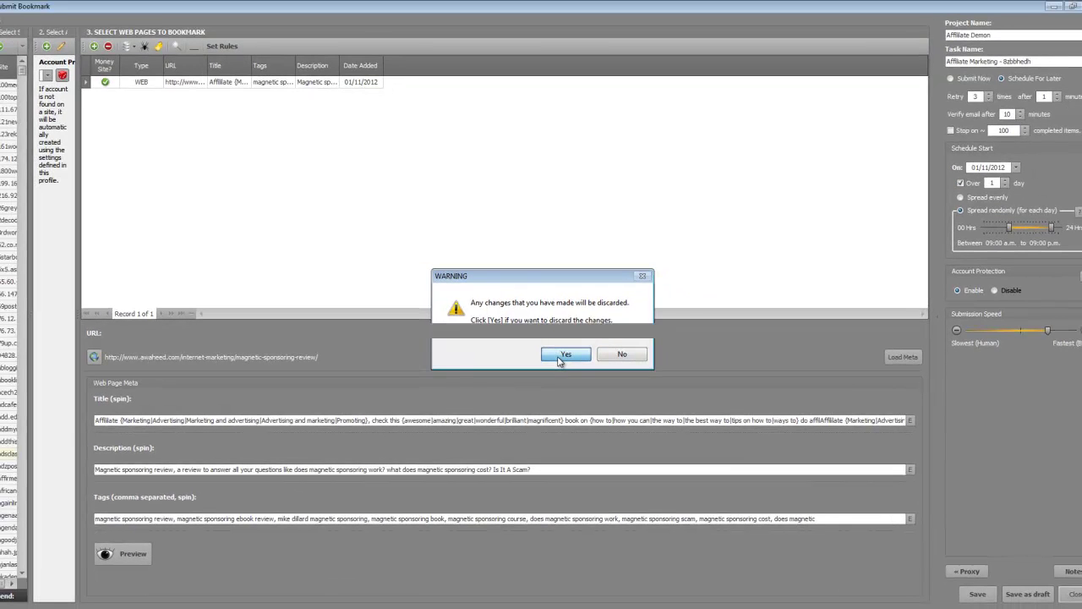
{"action": "left_click", "coordinate": [559, 355]}
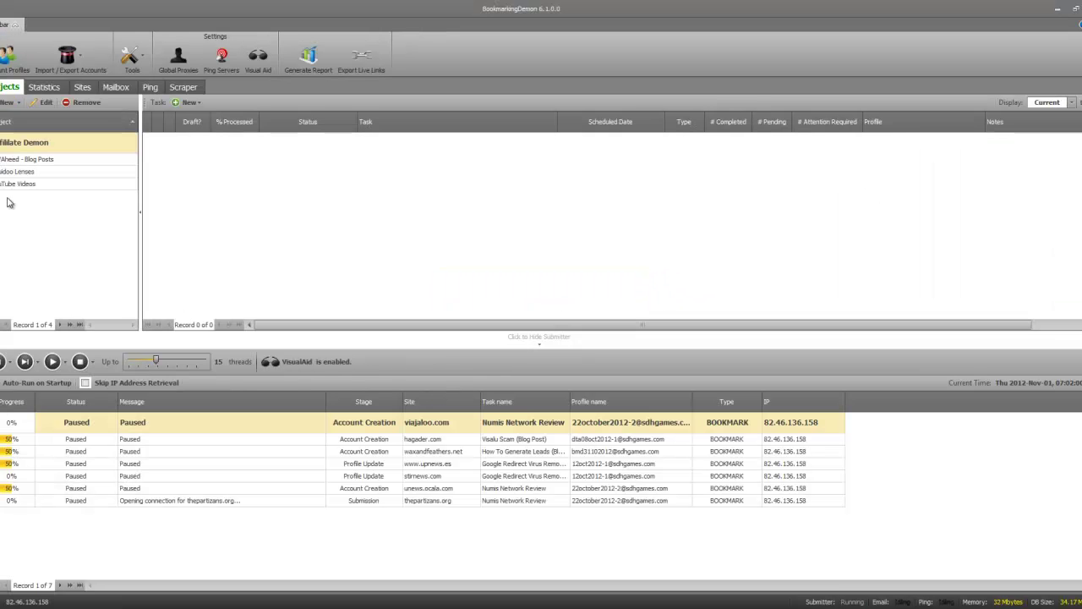
{"action": "left_click", "coordinate": [29, 185]}
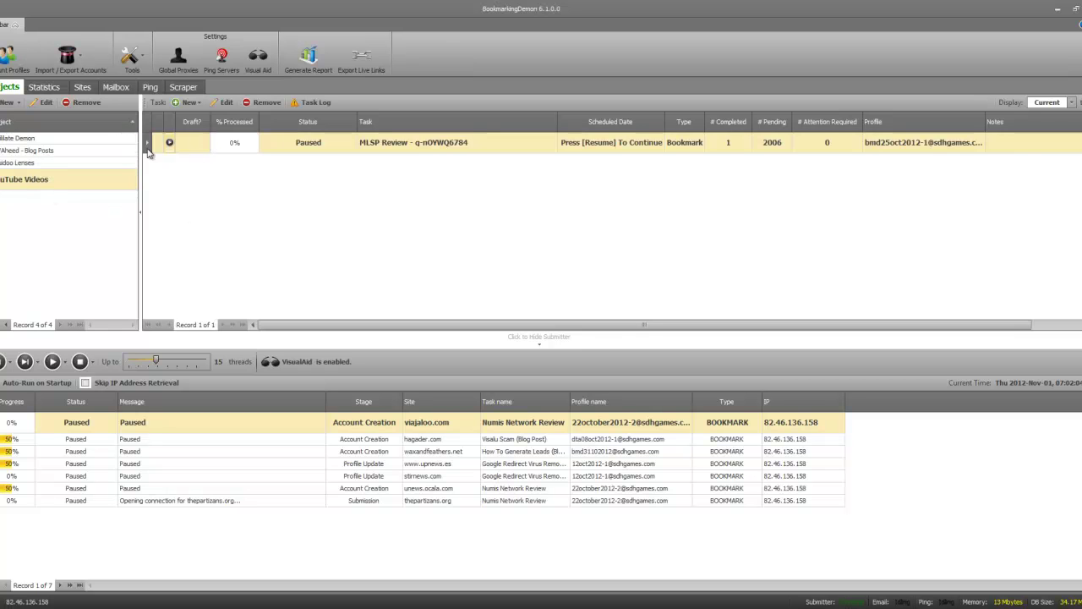
Toggle the MLSP Review task's schedule, leaving it paused.
{"action": "left_click", "coordinate": [17, 144]}
{"action": "left_click", "coordinate": [21, 188]}
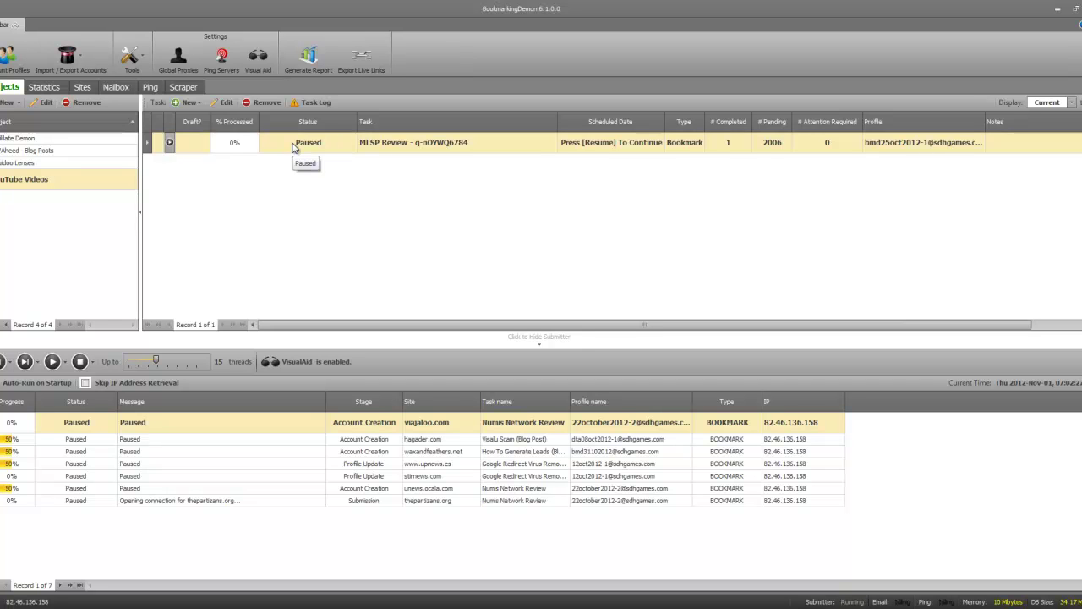
{"action": "left_click", "coordinate": [169, 145]}
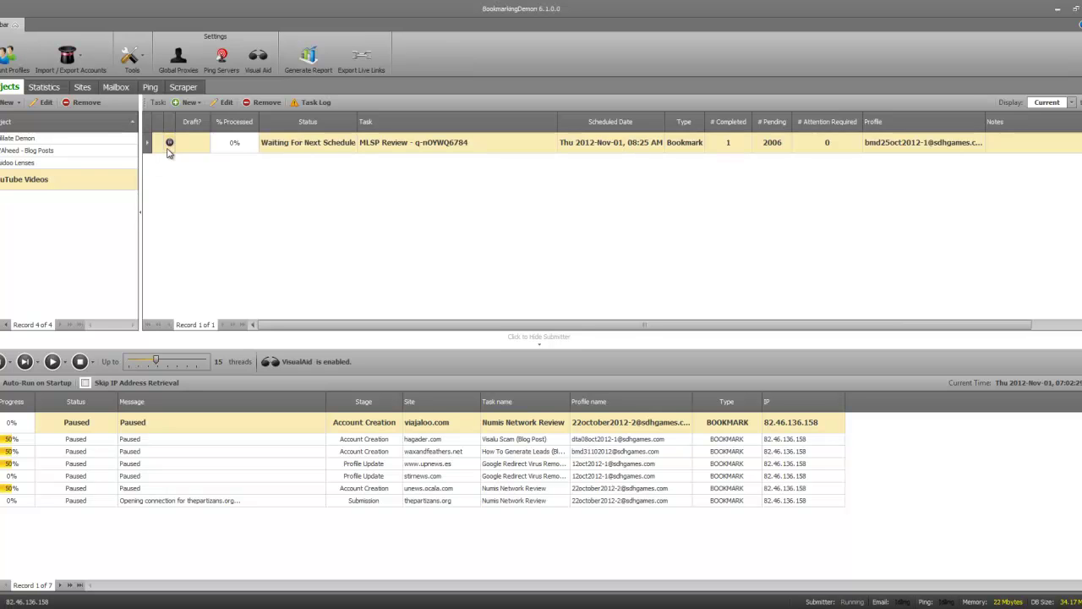
{"action": "left_click", "coordinate": [170, 144]}
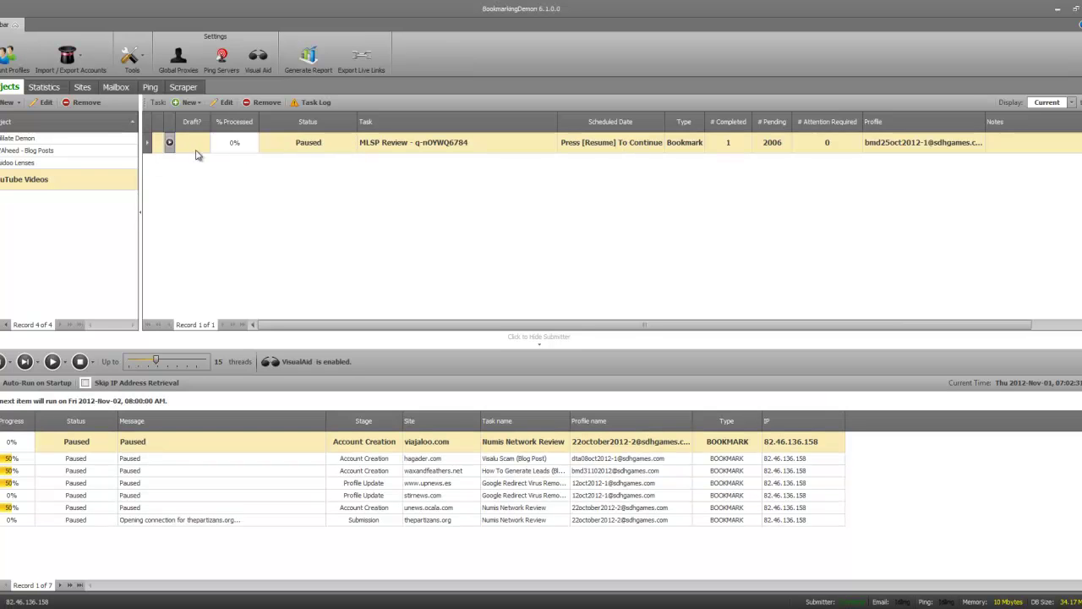